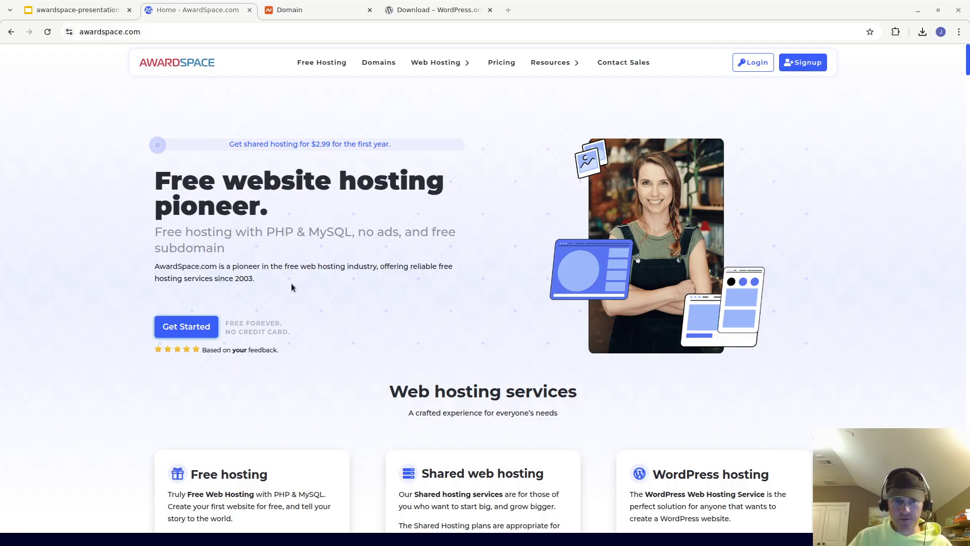
left_click_drag(276, 277, 329, 269)
left_click(528, 268)
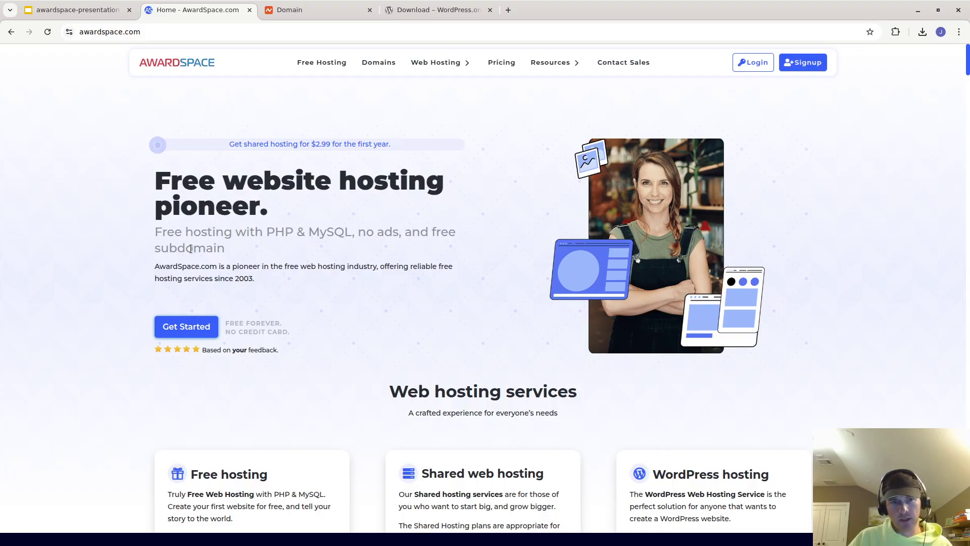
- Switch to the awardspace-presentation in Google Slides and review the listed pros of using a free web host
left_click(79, 10)
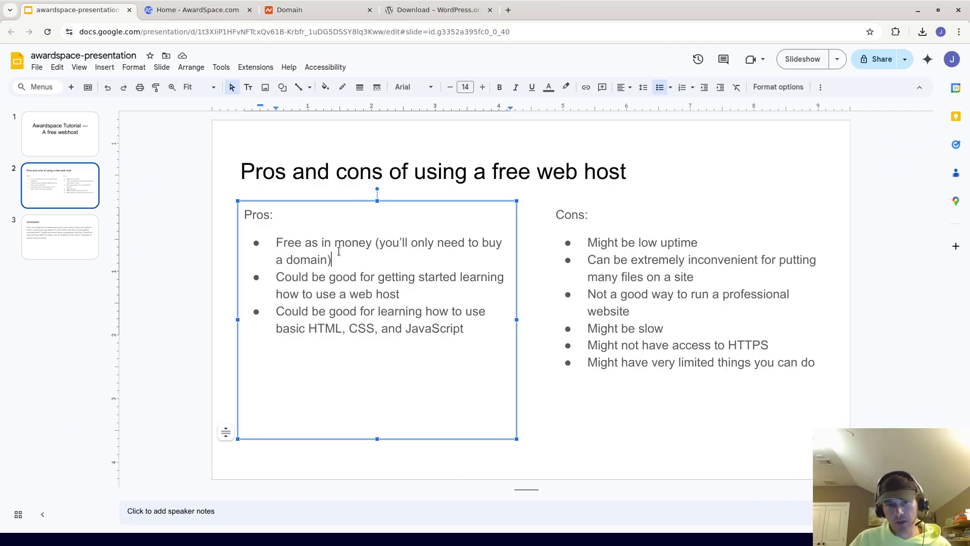
double_click(356, 244)
left_click(358, 265)
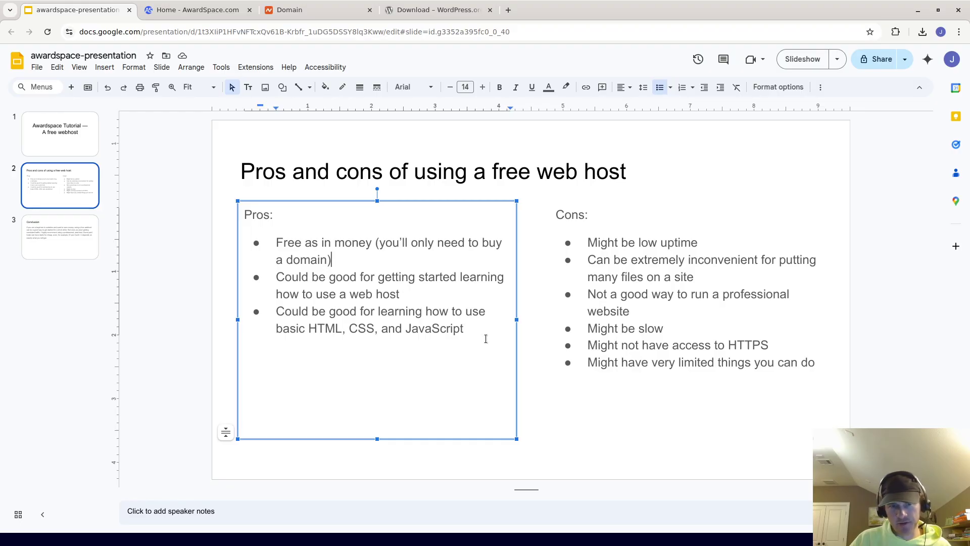
left_click_drag(486, 339, 326, 328)
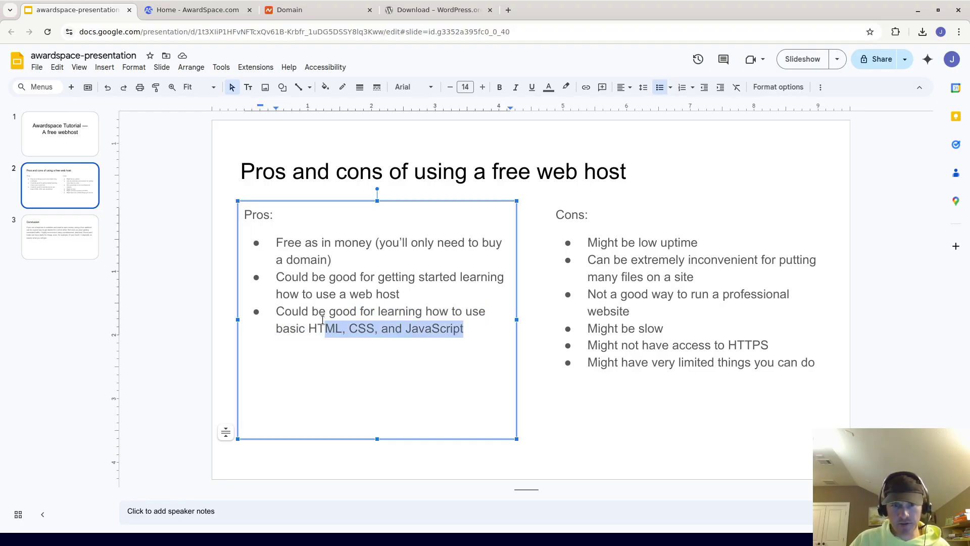
left_click(323, 320)
double_click(322, 320)
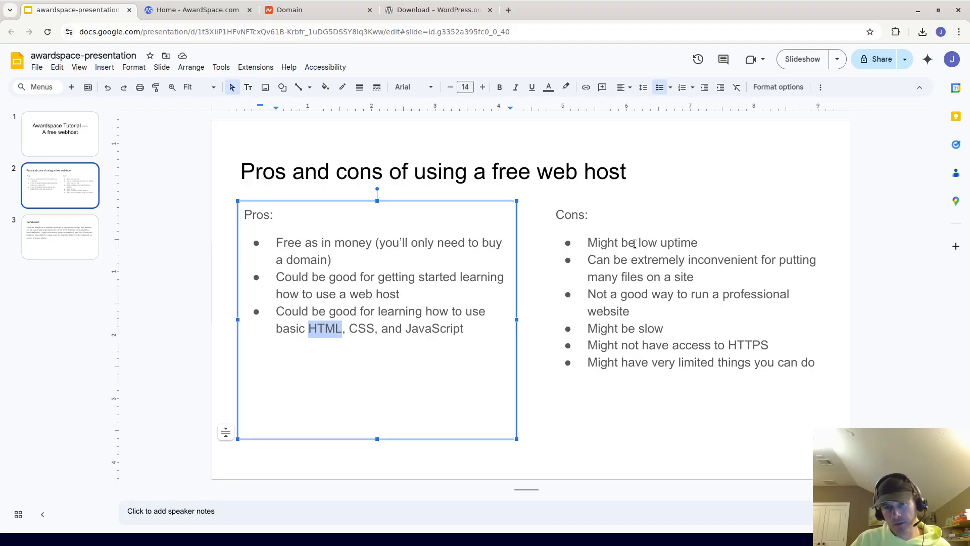
- Review the cons of a free web host on the slide, including inconvenient file uploads and unsuitability for professional websites
left_click(700, 278)
double_click(706, 260)
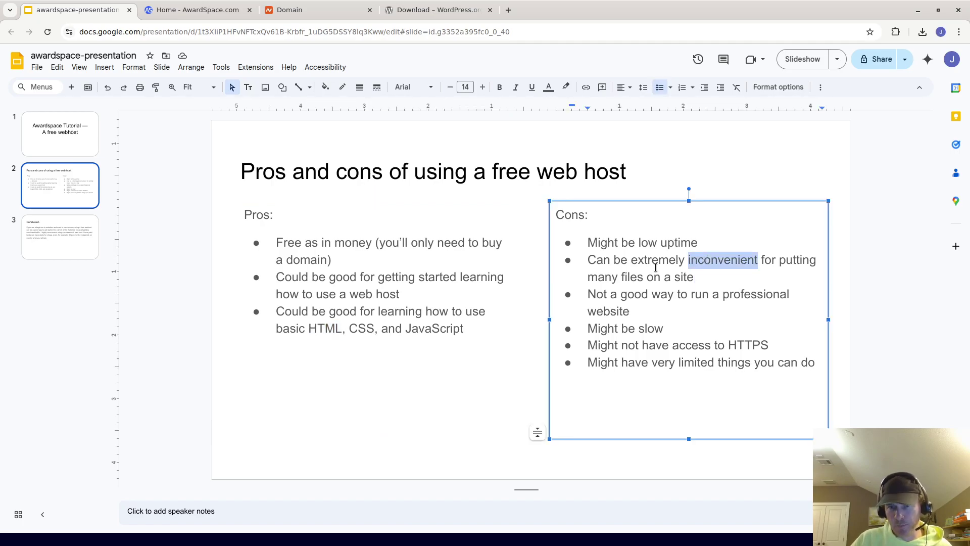
left_click(681, 275)
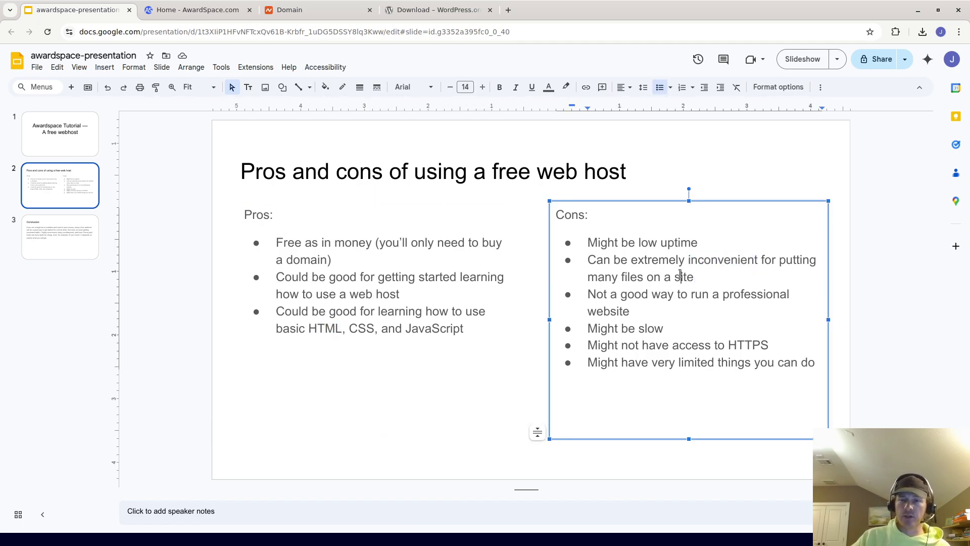
double_click(680, 275)
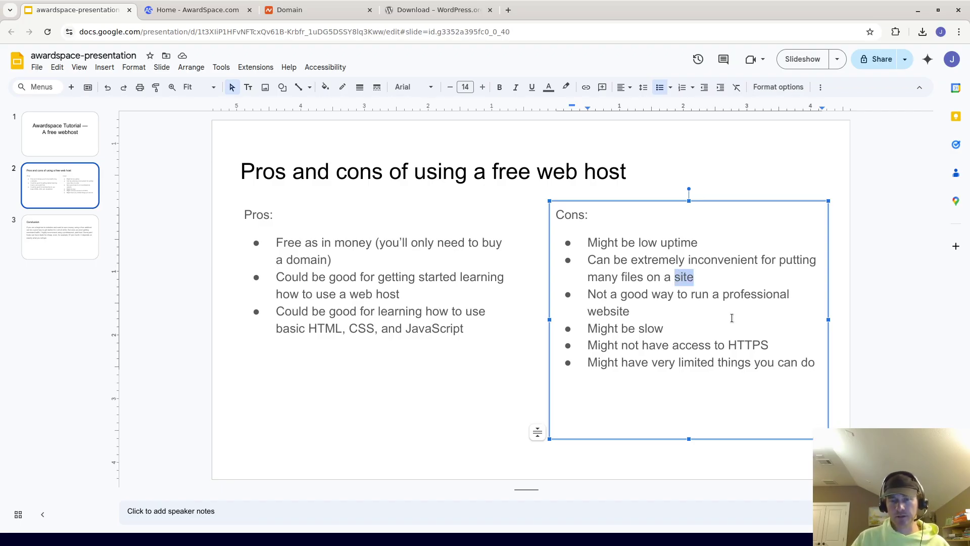
left_click(705, 293)
double_click(702, 292)
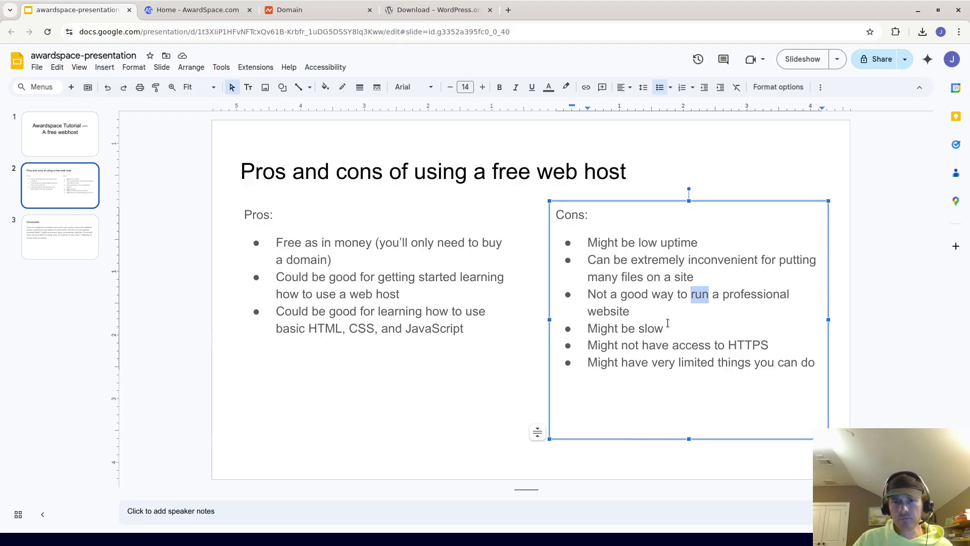
triple_click(634, 314)
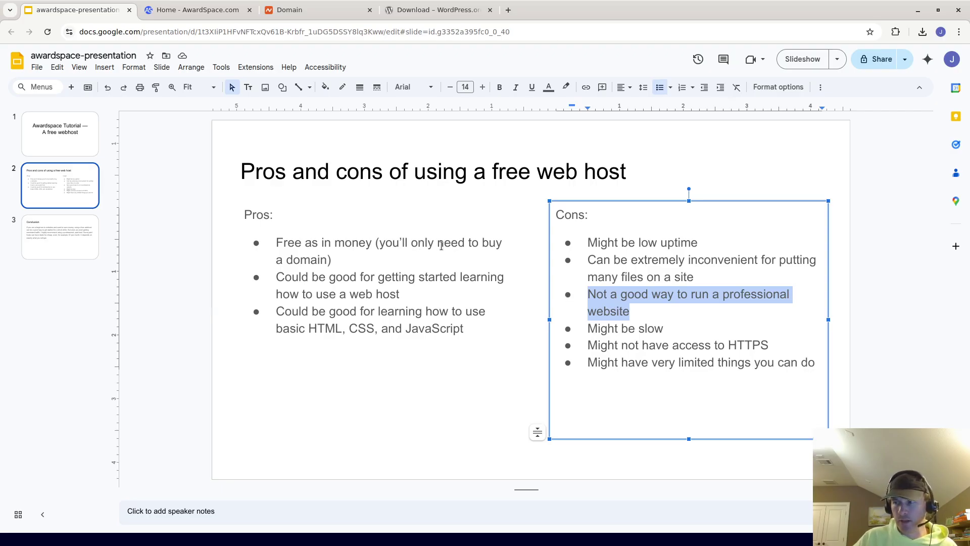
double_click(442, 329)
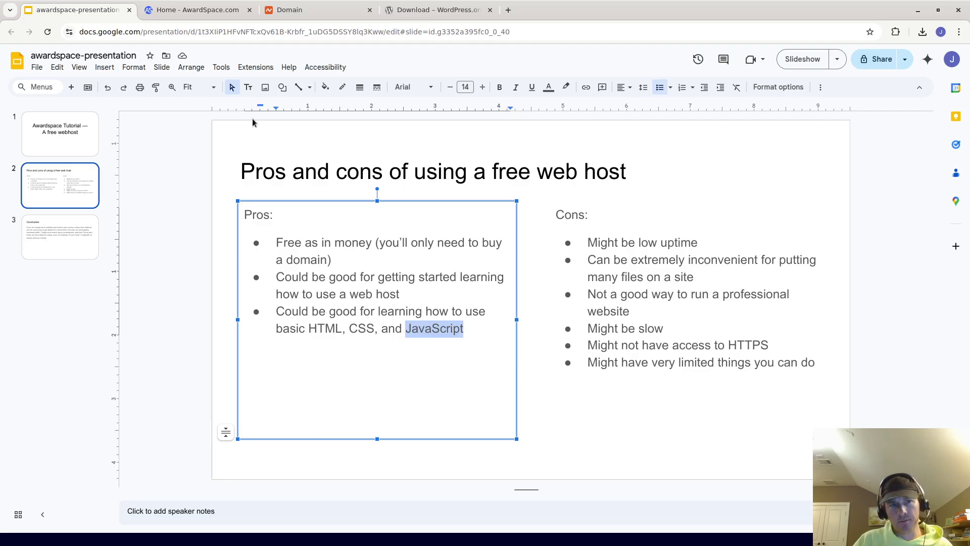
- Return to the AwardSpace website in the browser and open its Free Hosting page
left_click(190, 11)
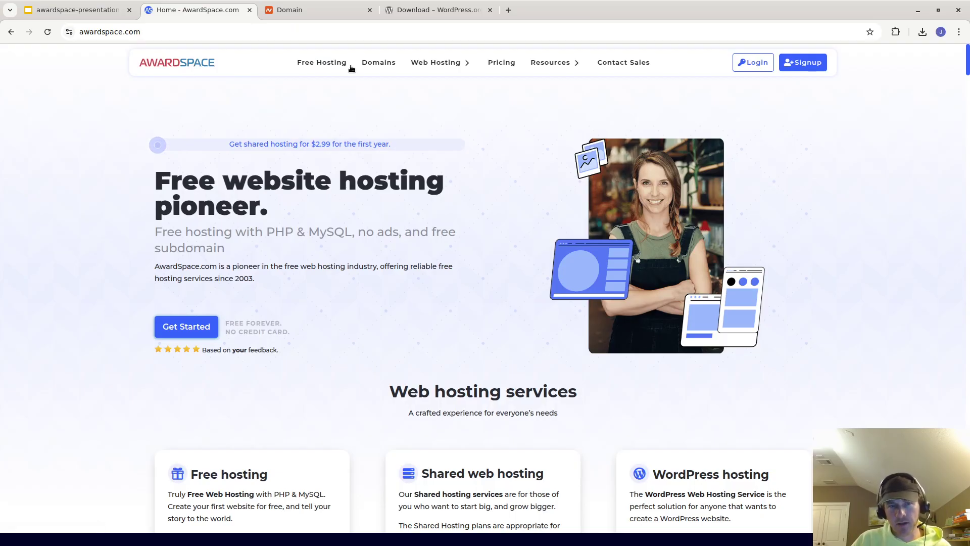
left_click(332, 63)
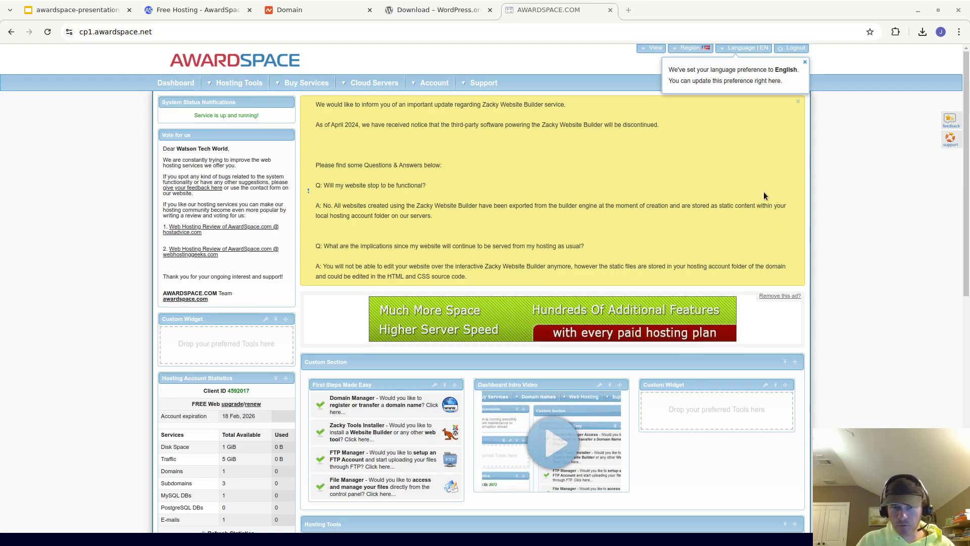
- Open the Domain Manager from the dashboard's Website Manager tools in a new tab and switch to it
scroll(844, 259, "down", 6)
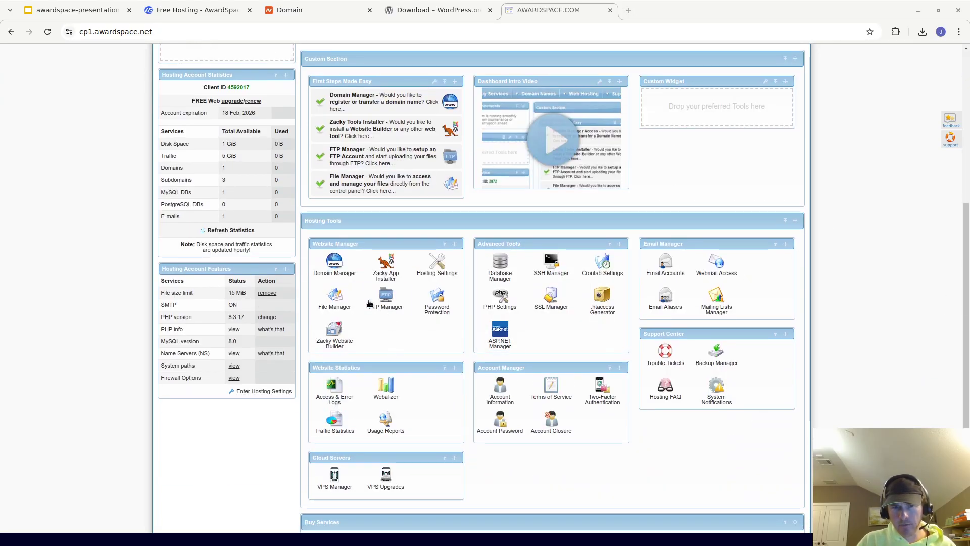
right_click(337, 277)
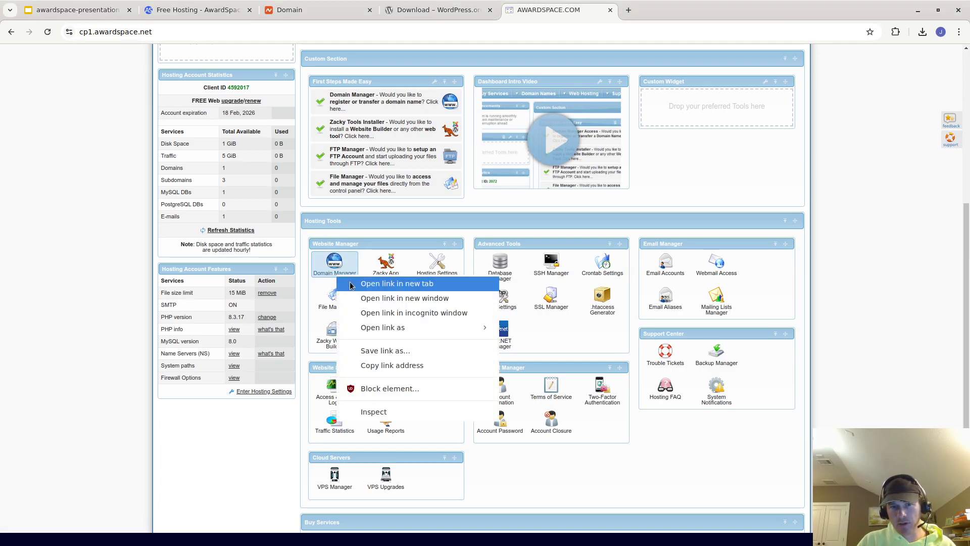
left_click(354, 283)
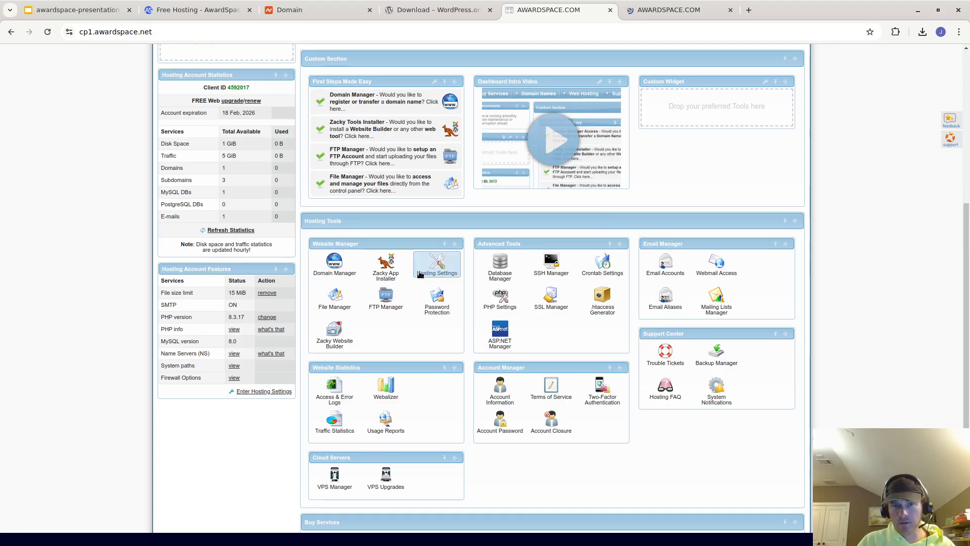
left_click(669, 10)
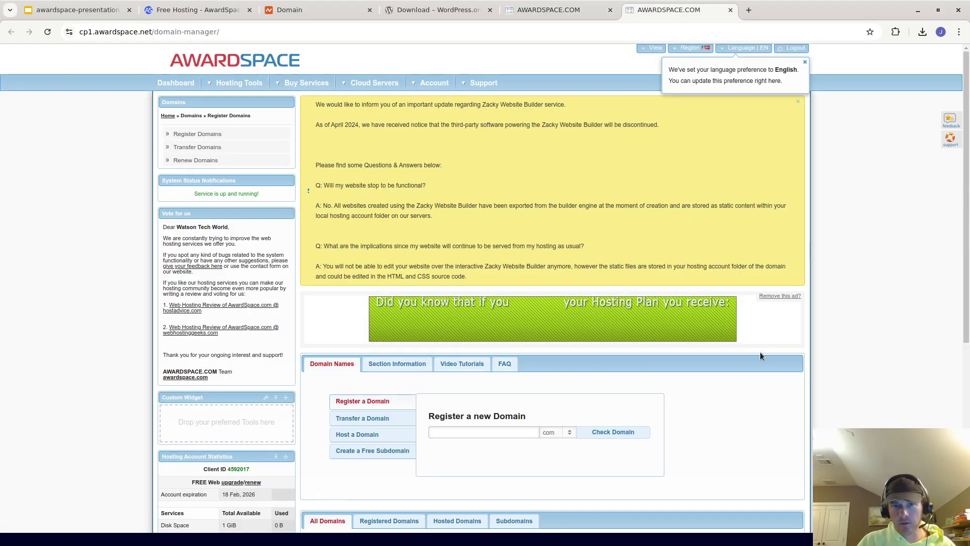
- Try to host the existing domain exampleeshop.com, and look at the option for creating a free subdomain
scroll(638, 421, "down", 2)
left_click(392, 365)
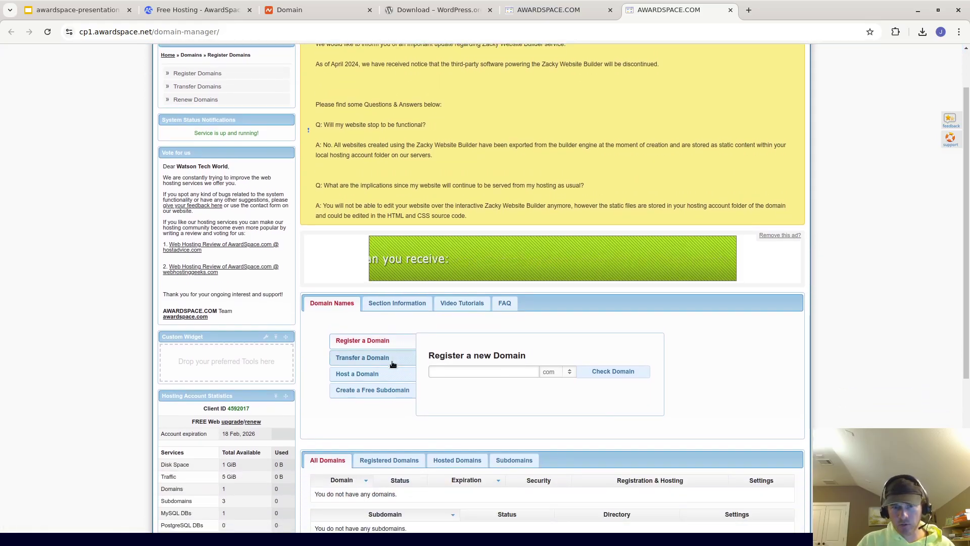
left_click(356, 373)
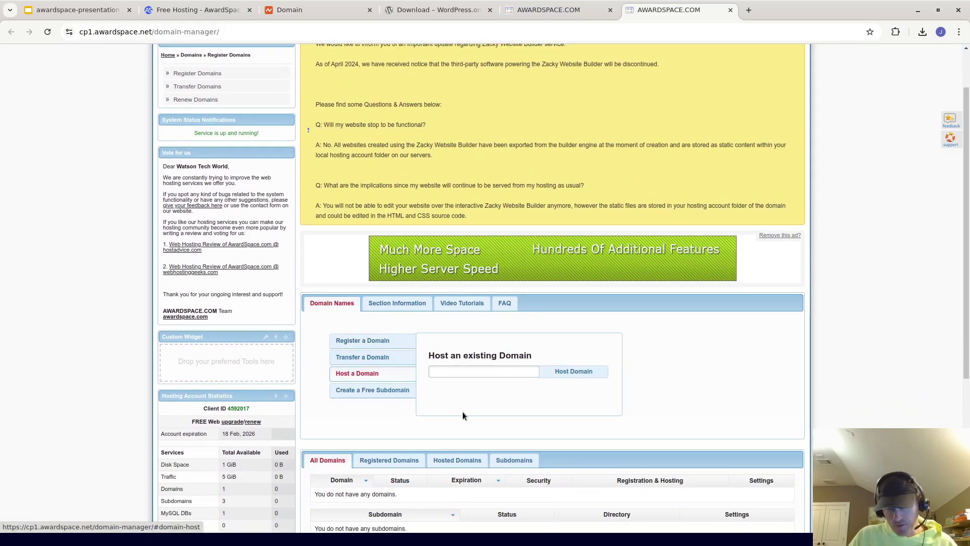
type("exampleeshop.com")
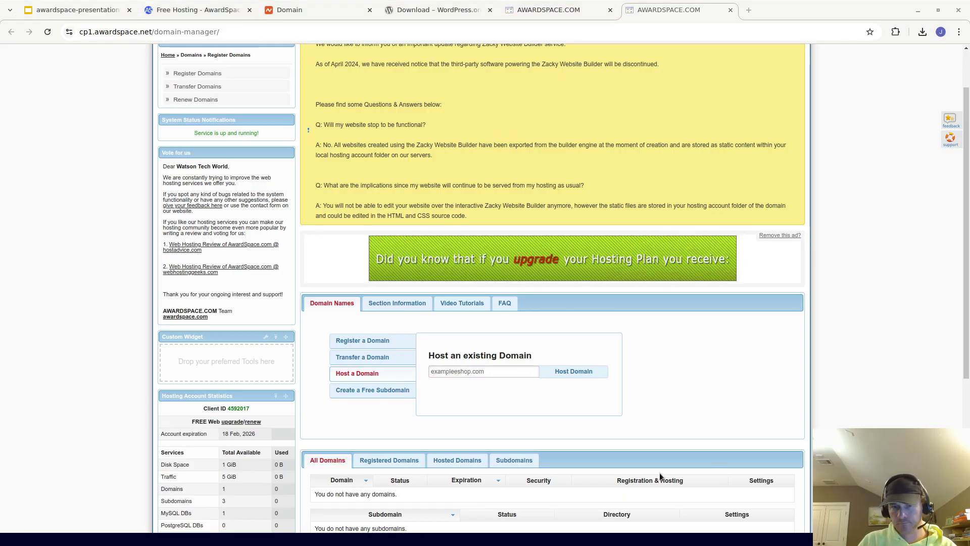
left_click(588, 372)
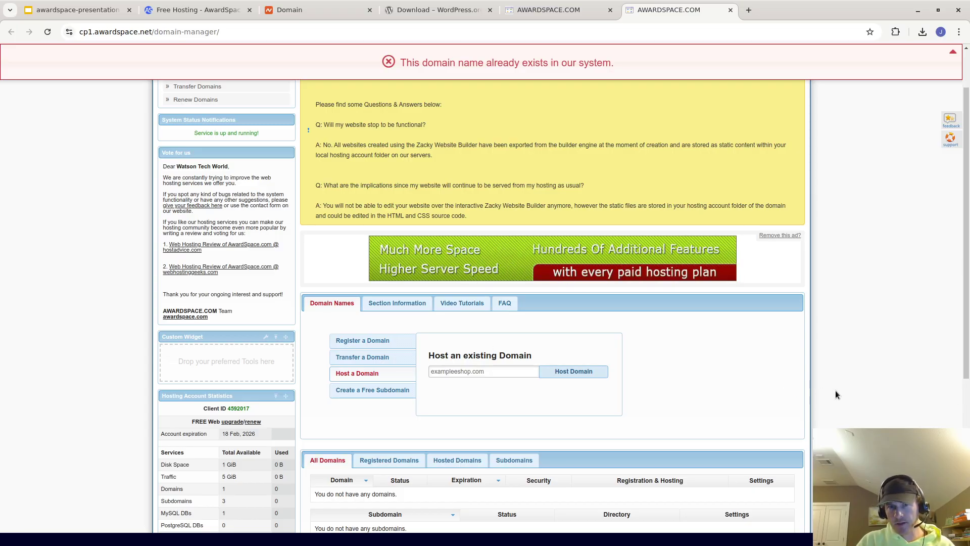
scroll(601, 392, "down", 3)
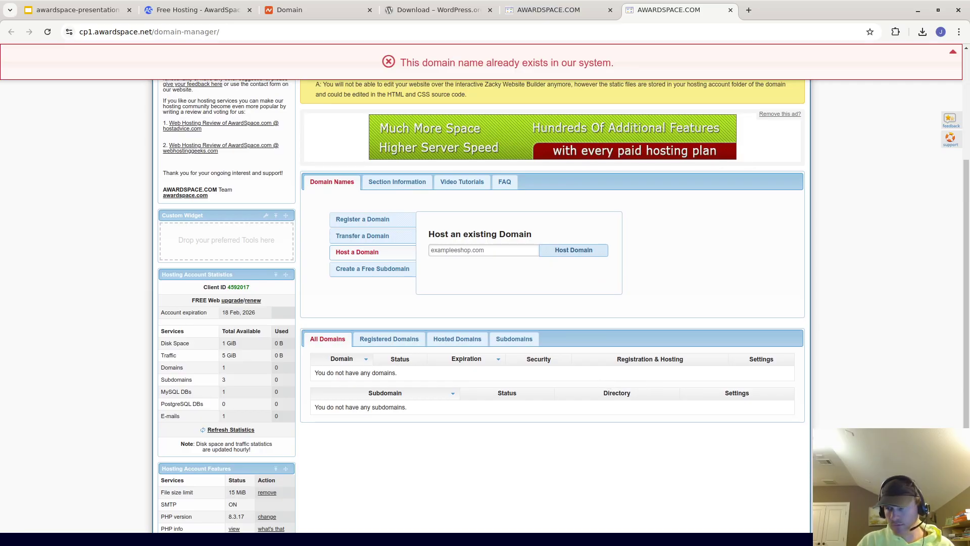
left_click(372, 268)
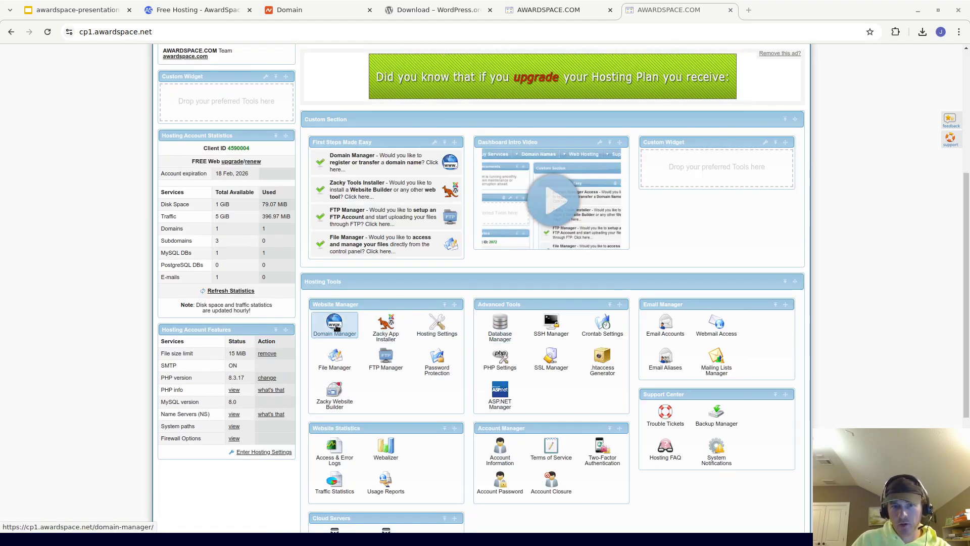
- Open the Domain Manager from the other account's dashboard in a new tab, show the domain hosting form and locate exampleeshop.com in the domain list
right_click(377, 324)
left_click(399, 332)
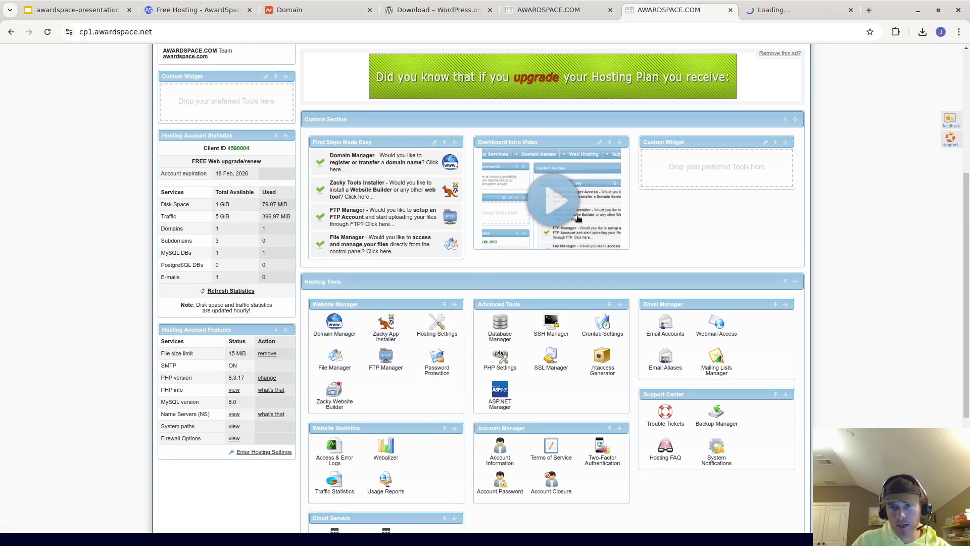
left_click(774, 10)
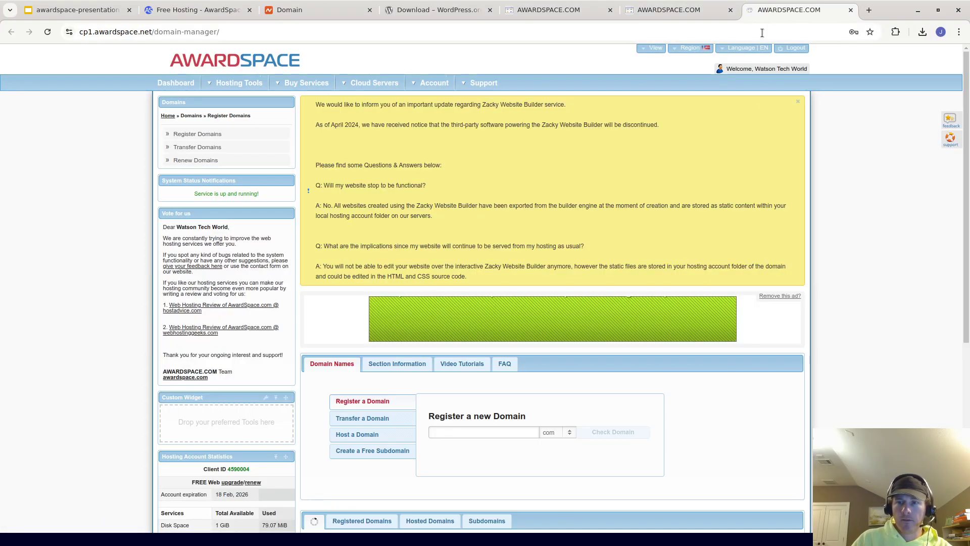
scroll(332, 434, "down", 1)
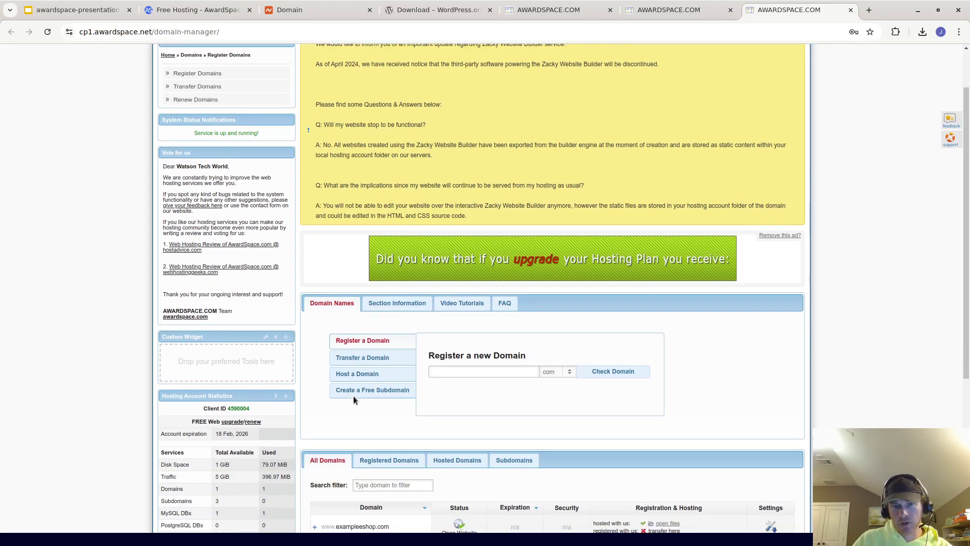
left_click(407, 377)
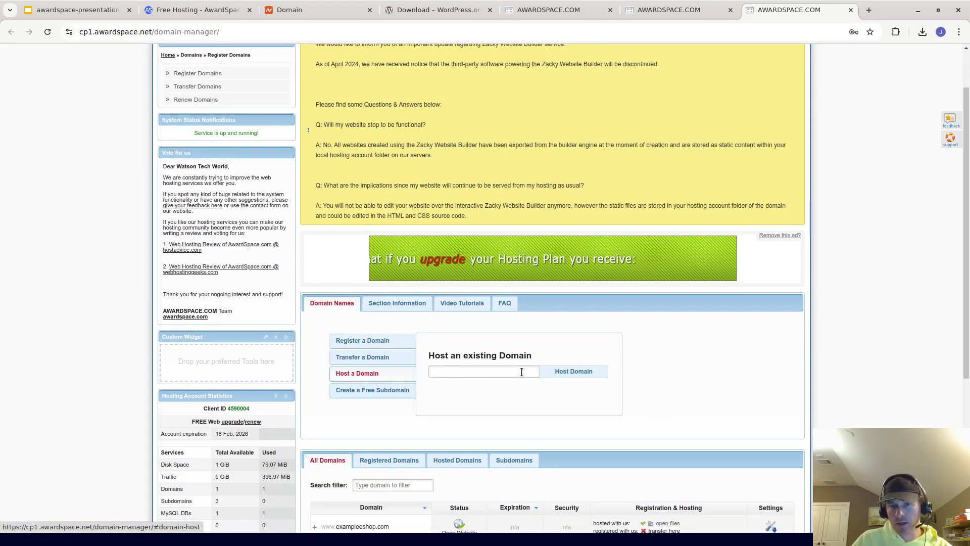
scroll(402, 389, "down", 2)
left_click_drag(391, 405, 338, 408)
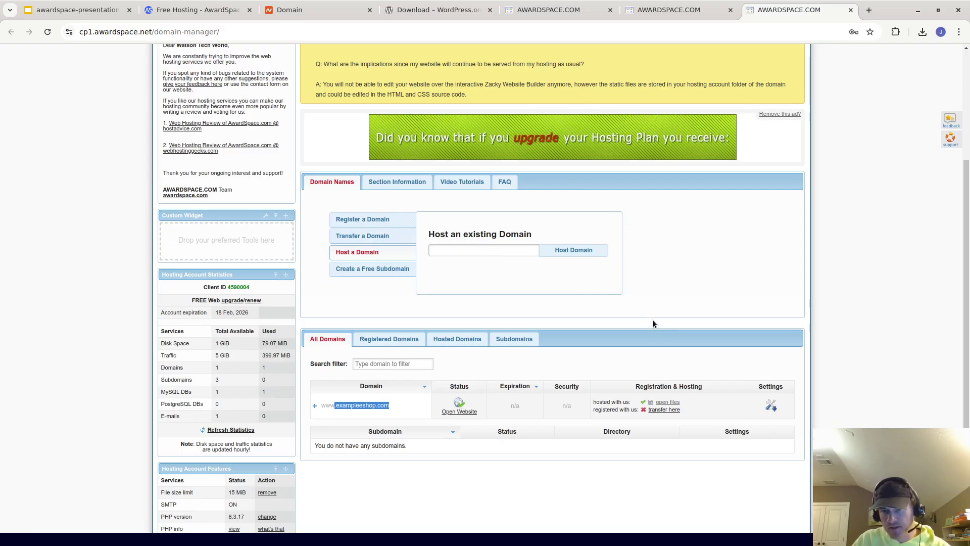
- Open the settings of exampleeshop.com, check its Name Servers section and display the domain's detailed information
left_click(772, 406)
scroll(758, 314, "down", 2)
left_click(542, 312)
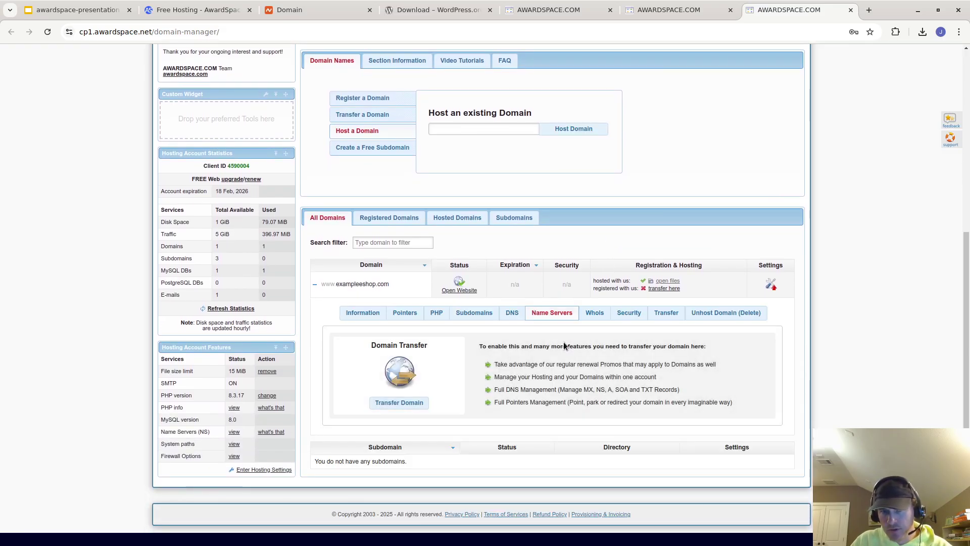
left_click(363, 312)
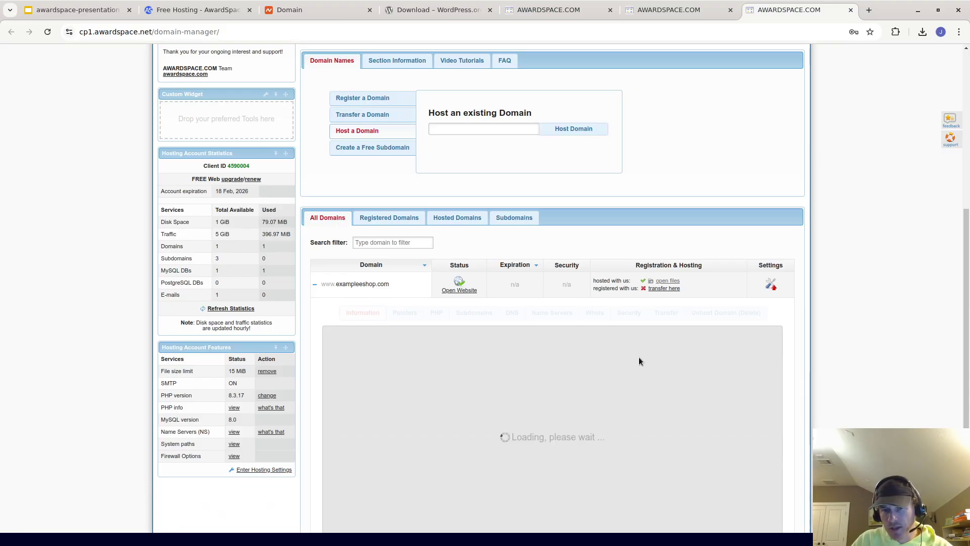
scroll(583, 341, "down", 2)
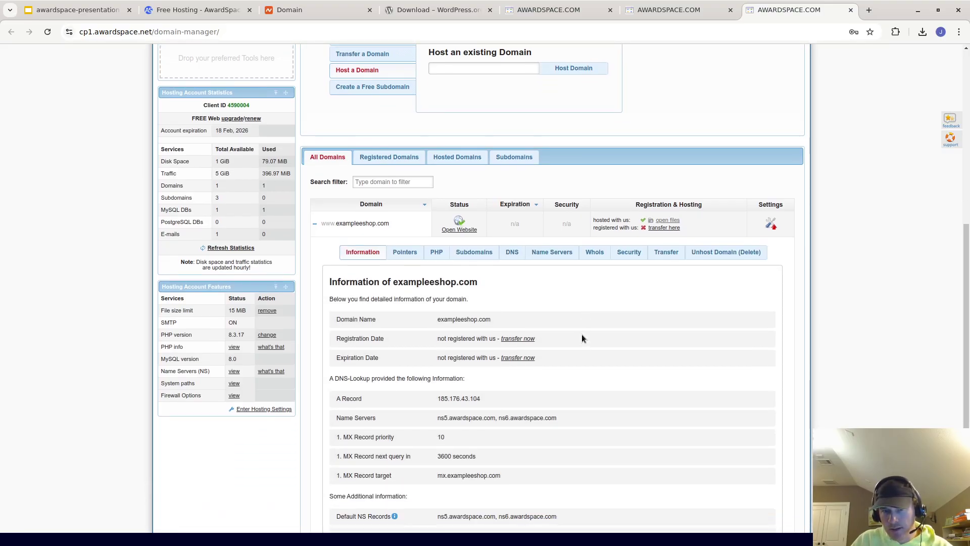
- Examine the two name servers listed in the DNS lookup information of exampleeshop.com
triple_click(450, 410)
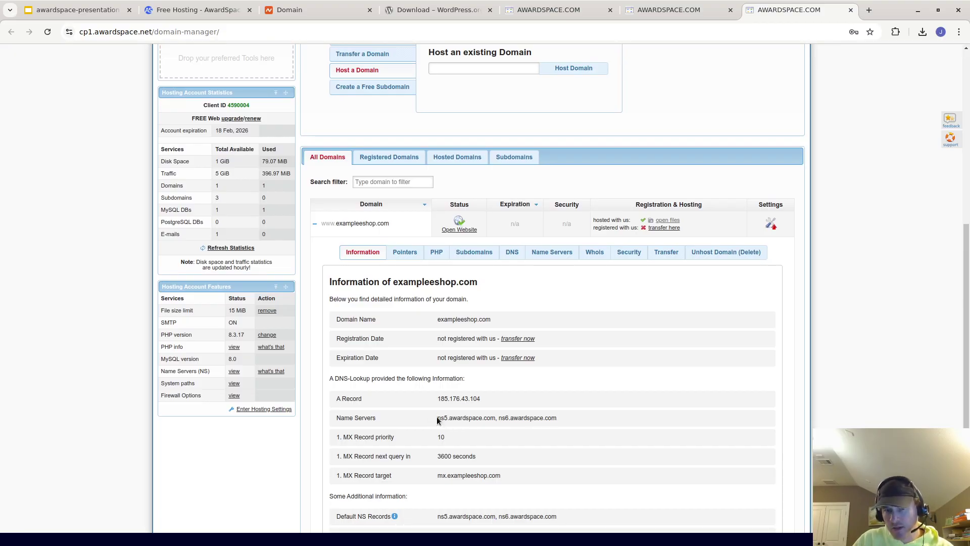
left_click_drag(436, 416, 494, 418)
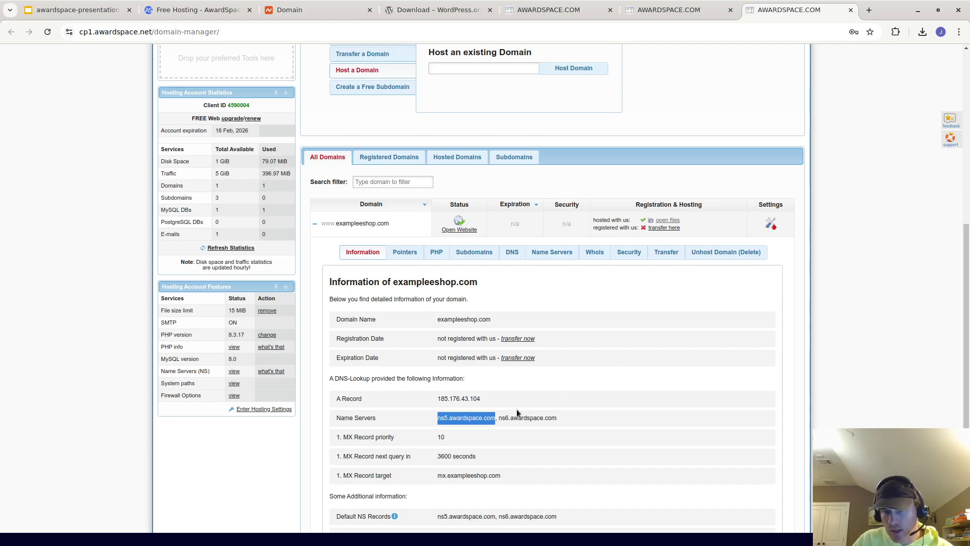
left_click_drag(499, 417, 552, 423)
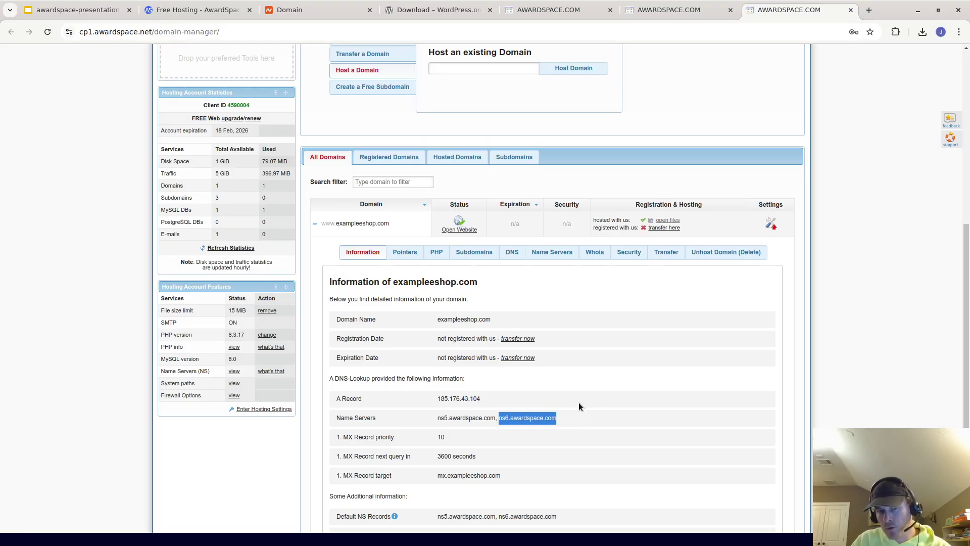
triple_click(569, 418)
left_click(569, 418)
triple_click(569, 418)
left_click(569, 419)
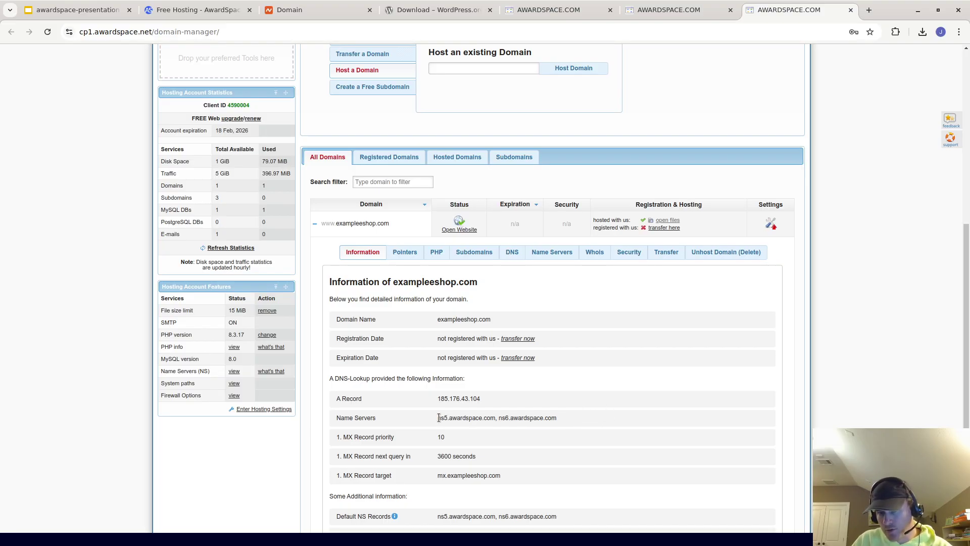
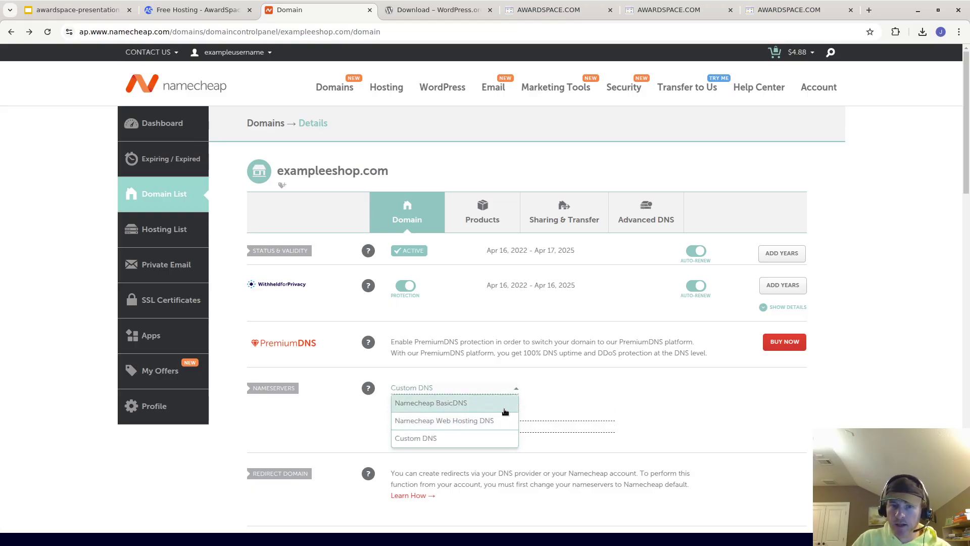
- Overwrite the first custom nameserver of exampleeshop.com with placeholder text, and restore it to ns5.awardspace.com
left_click(622, 401)
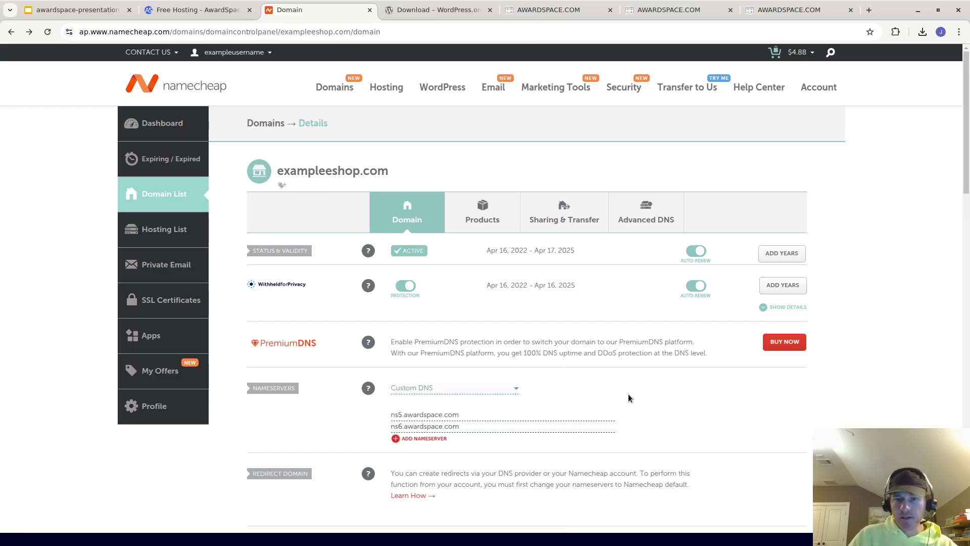
triple_click(422, 415)
key("ctrl+c")
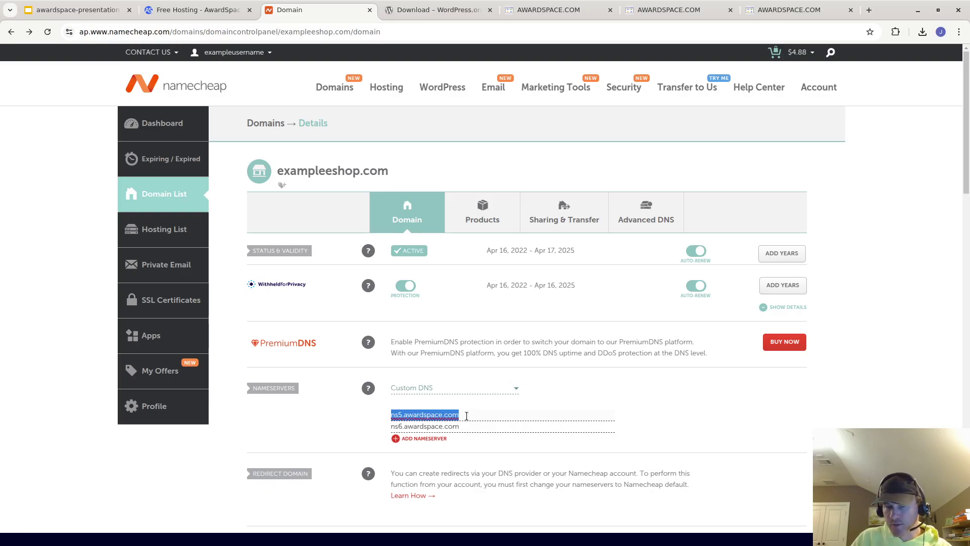
type("asfasdfsadf")
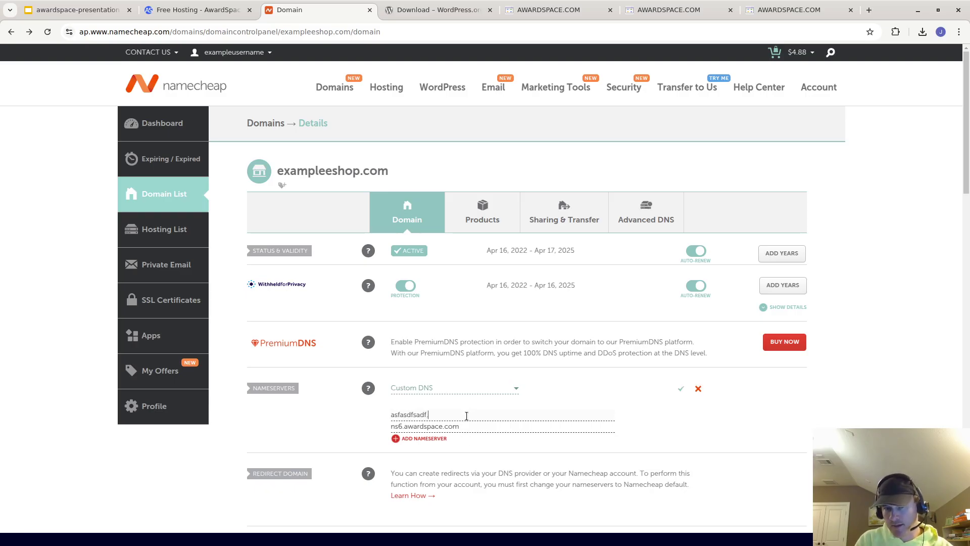
key("ctrl+a")
key("BackSpace")
type("randomnameserver")
key("ctrl+a")
key("BackSpace")
key("ctrl+v")
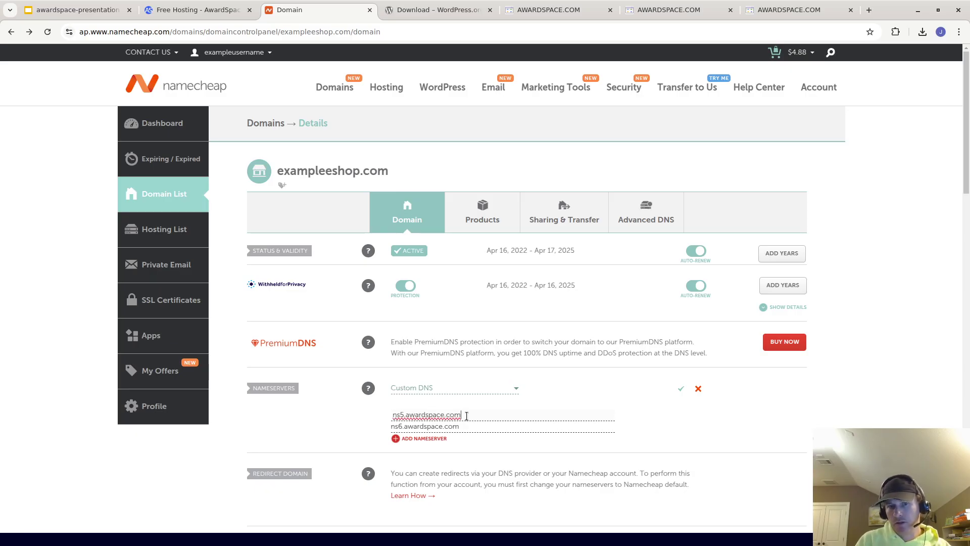
- Change the second custom nameserver of exampleeshop.com to ns2.awardspace.com and save the nameservers
left_click(399, 427)
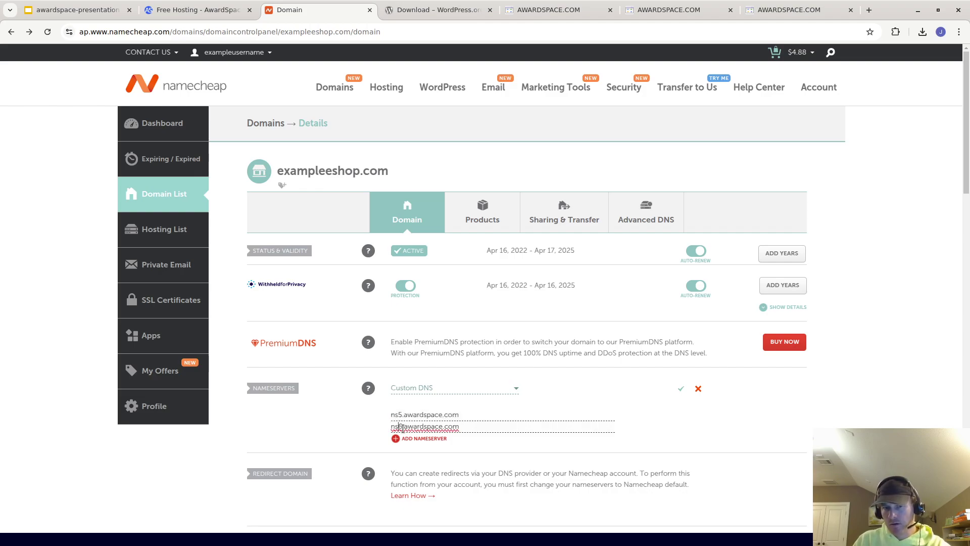
key("BackSpace")
type("2")
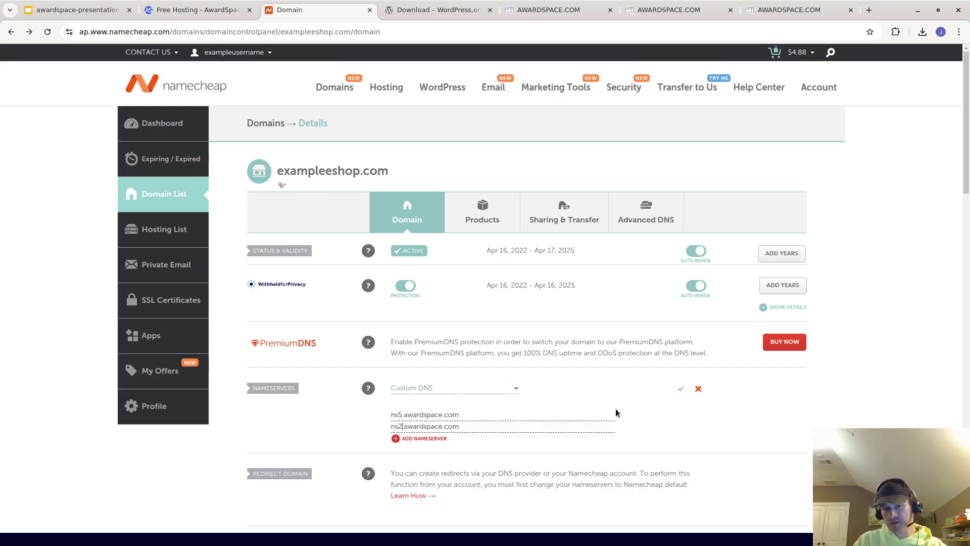
left_click(681, 388)
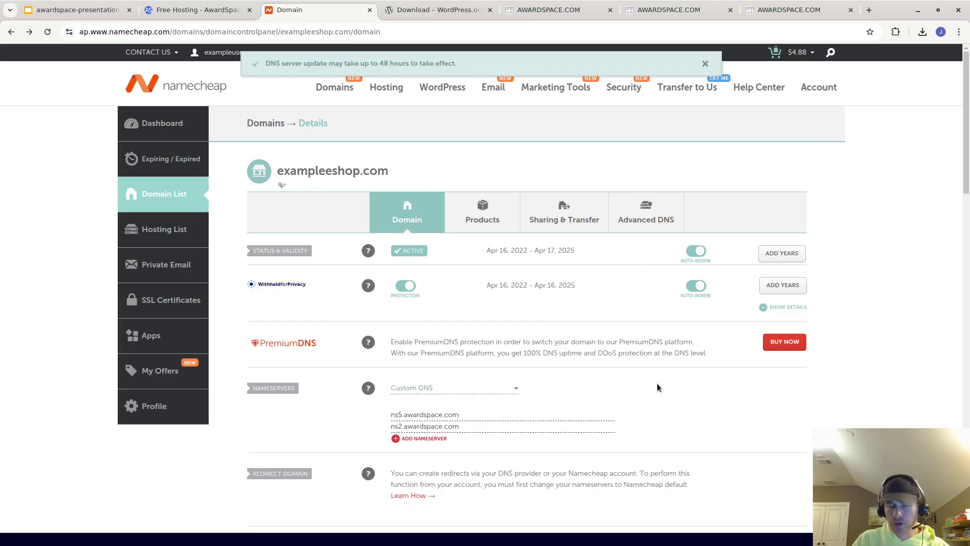
- Set the second custom nameserver of exampleeshop.com to ns6.awardspace.com and save the nameservers
left_click(400, 426)
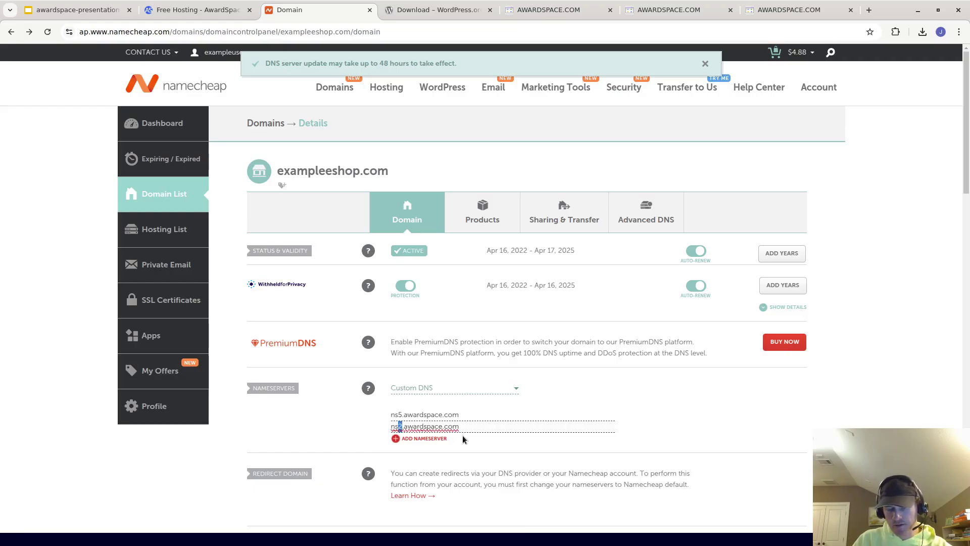
key("BackSpace")
type("6")
left_click(476, 411)
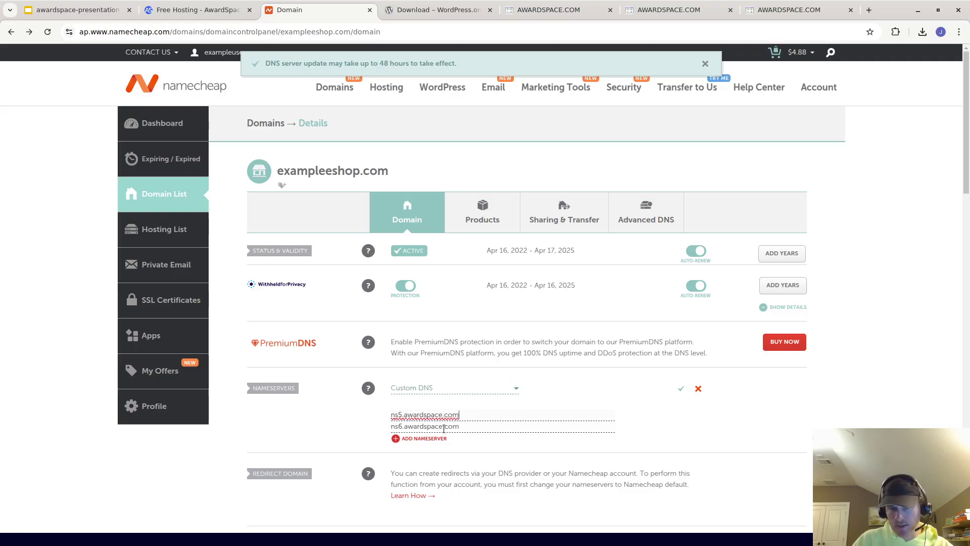
left_click(681, 388)
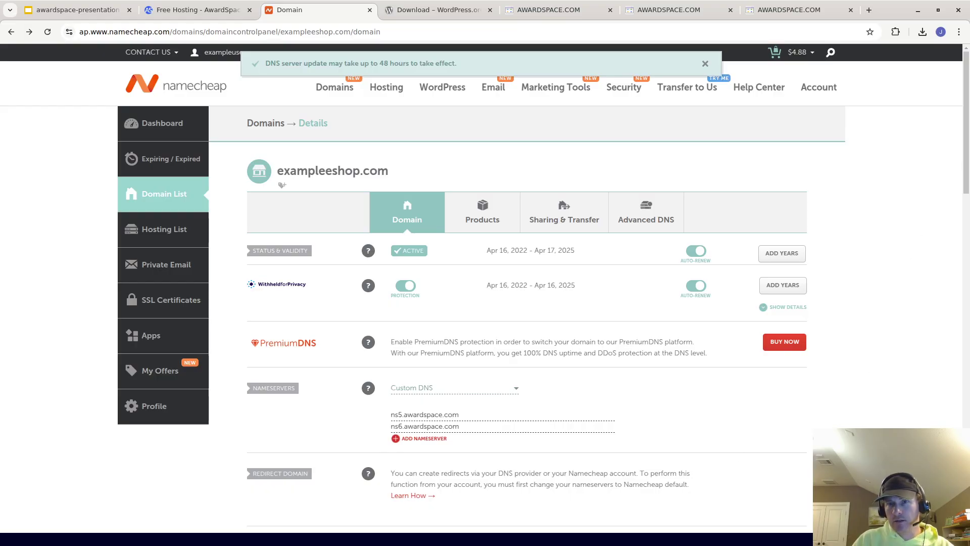
- Switch to the AwardSpace Domain Manager and examine the two name servers in the DNS lookup information of exampleeshop.com
left_click(803, 9)
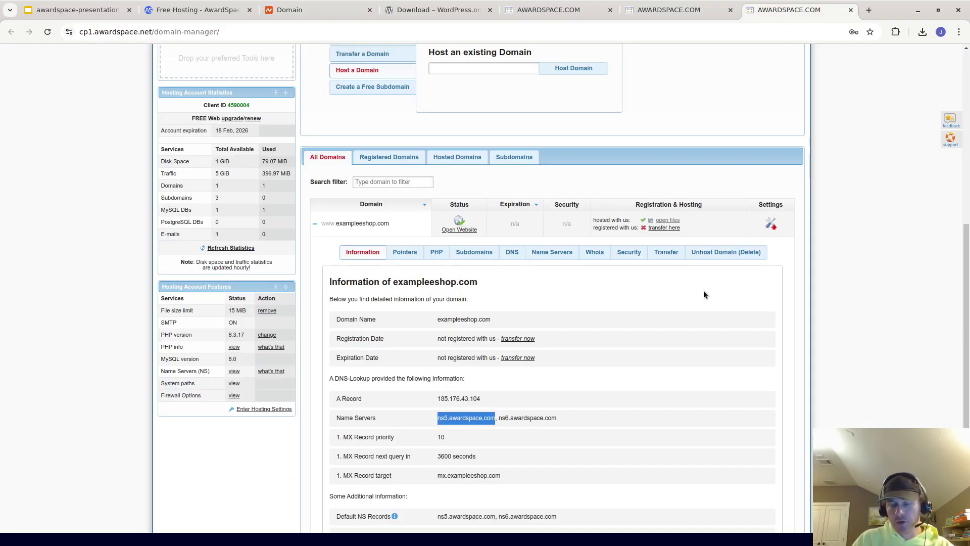
left_click_drag(582, 413, 496, 419)
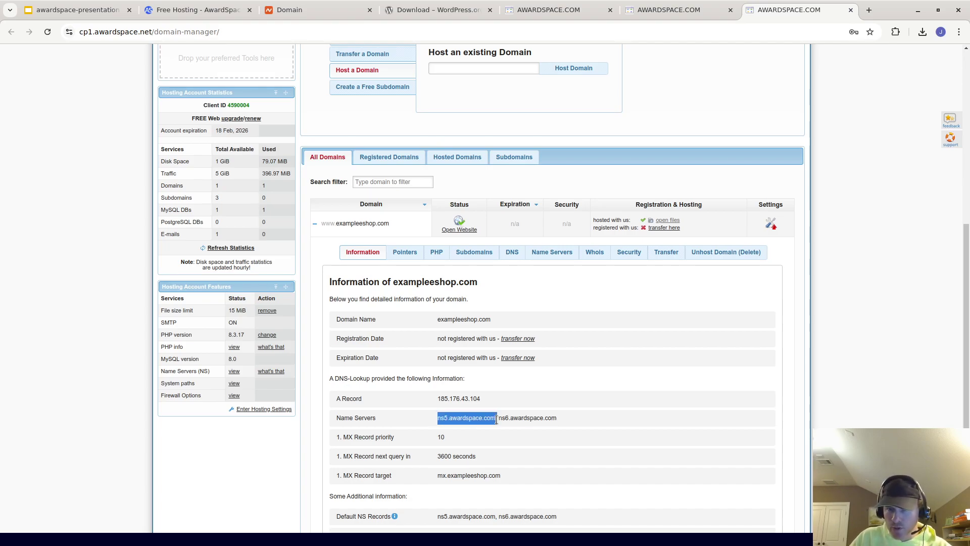
left_click_drag(567, 422, 500, 421)
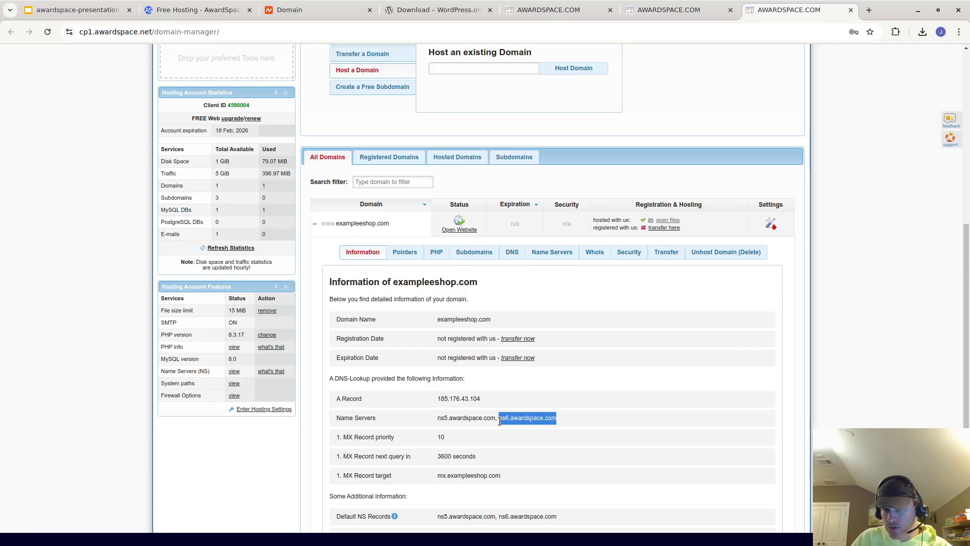
left_click_drag(438, 418, 494, 418)
left_click_drag(558, 418, 497, 420)
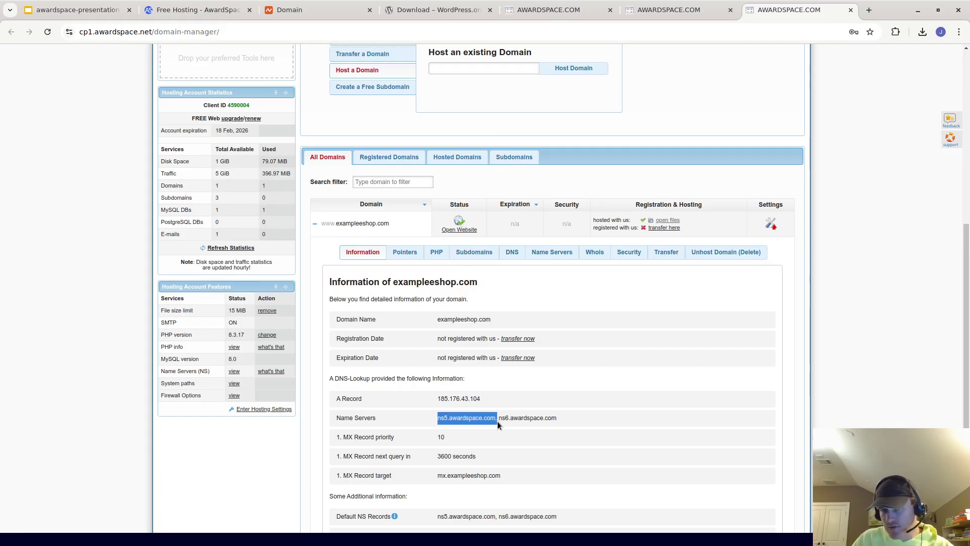
double_click(488, 395)
double_click(610, 429)
double_click(595, 411)
left_click(599, 420)
left_click_drag(600, 421, 489, 418)
left_click_drag(558, 419, 457, 414)
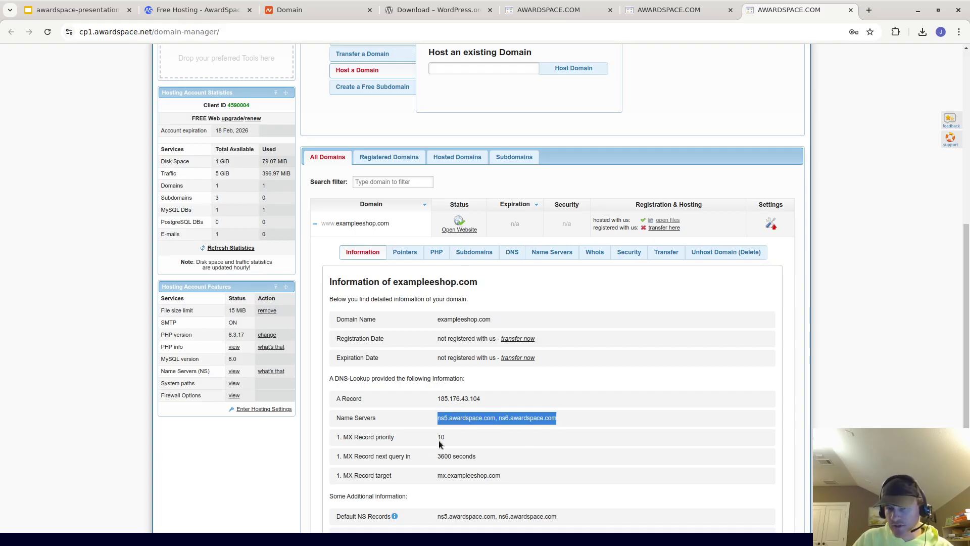
left_click(601, 442)
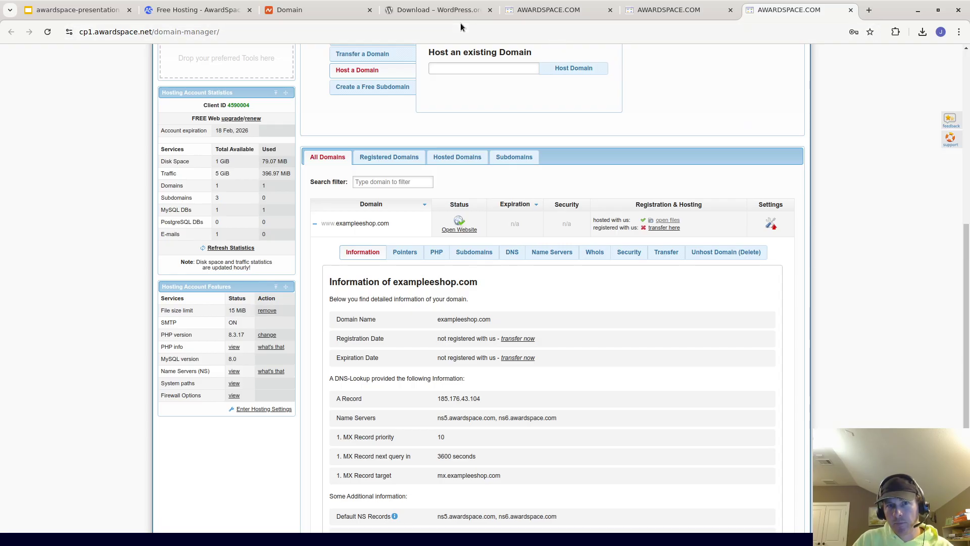
- Switch back to the Namecheap domain page and check both custom nameserver entries
left_click(344, 7)
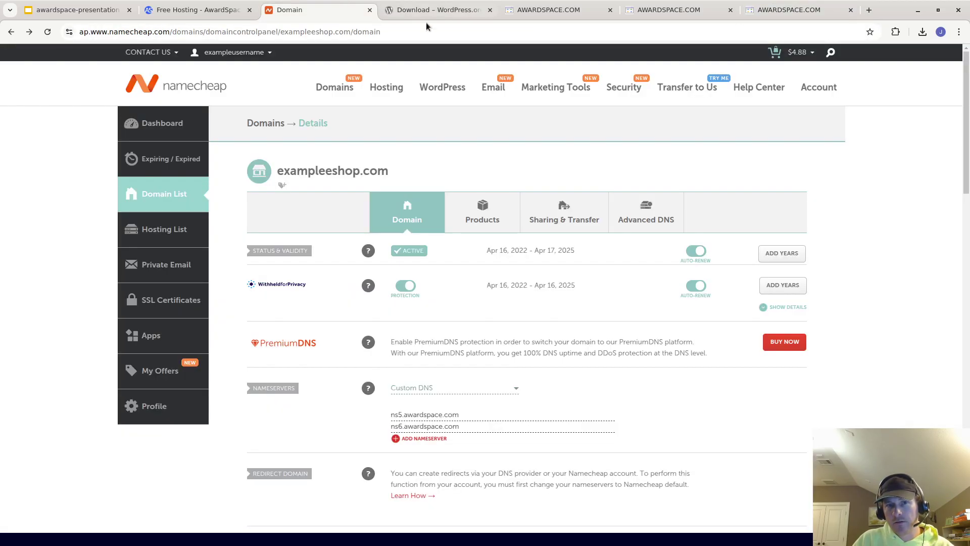
left_click(567, 417)
left_click(570, 427)
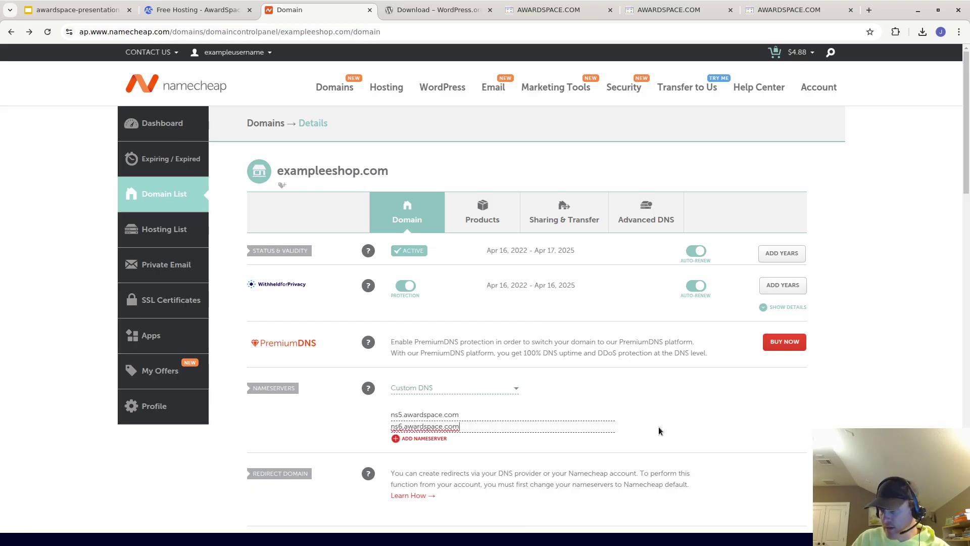
- Copy the domain name exampleeshop.com from its information in the AwardSpace Domain Manager and open the site in a new browser tab
left_click(555, 8)
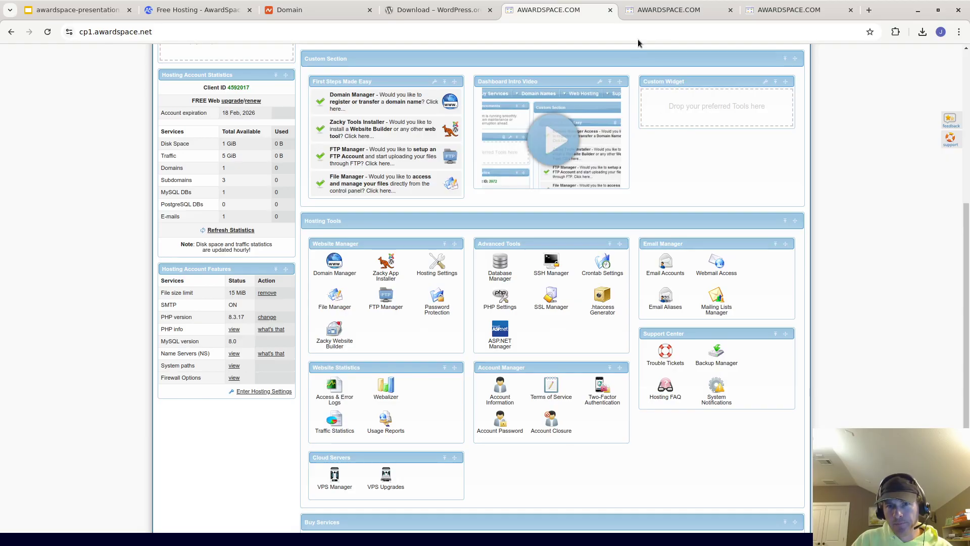
left_click(658, 12)
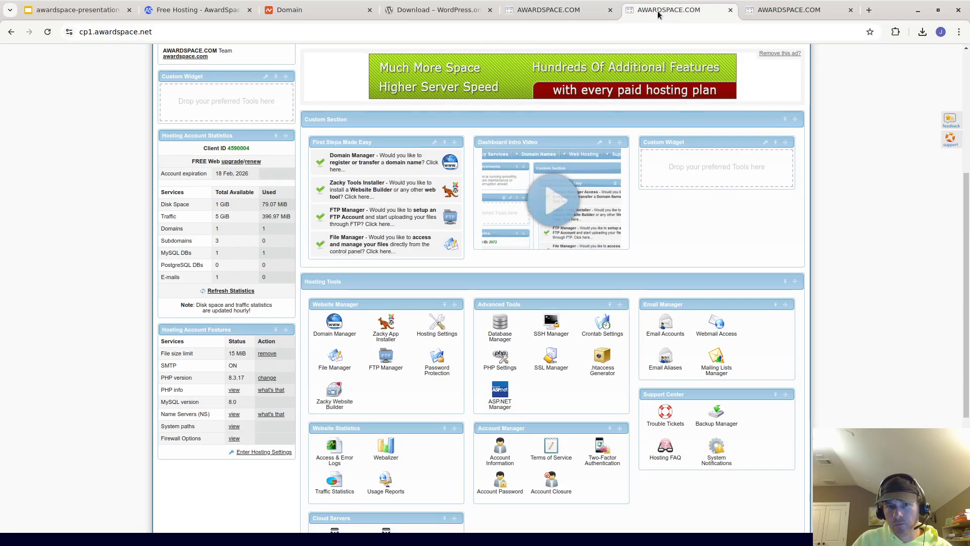
left_click(795, 16)
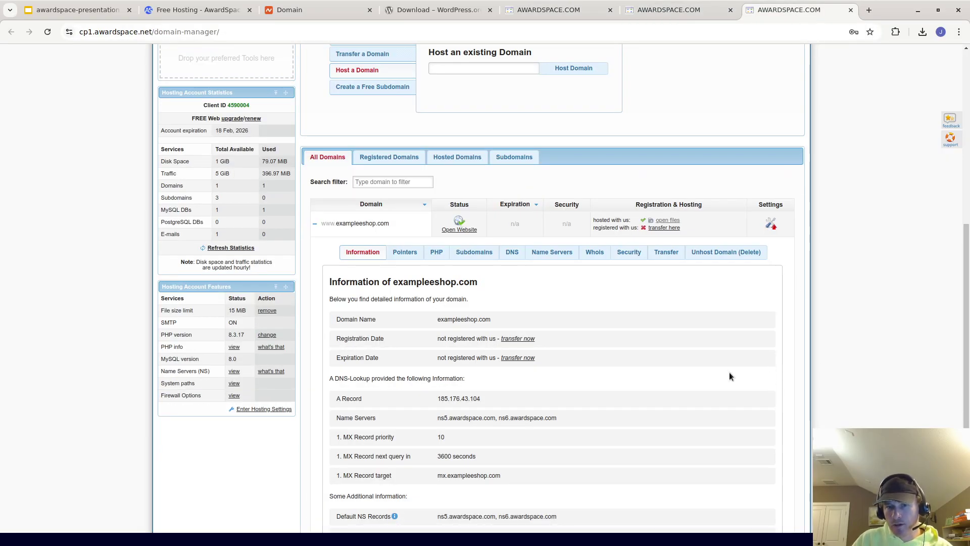
double_click(487, 324)
right_click(490, 329)
left_click(511, 329)
key("ctrl+t")
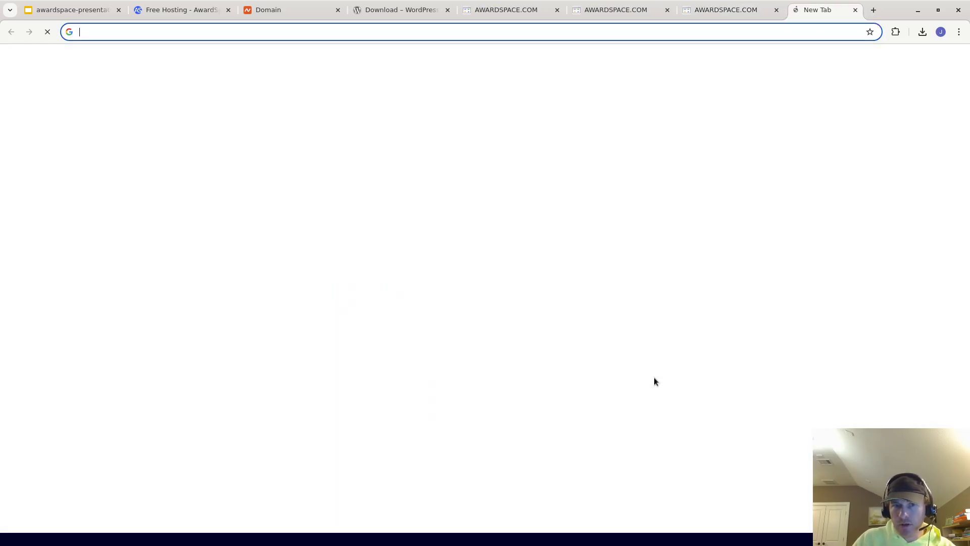
key("ctrl+v")
key("Return")
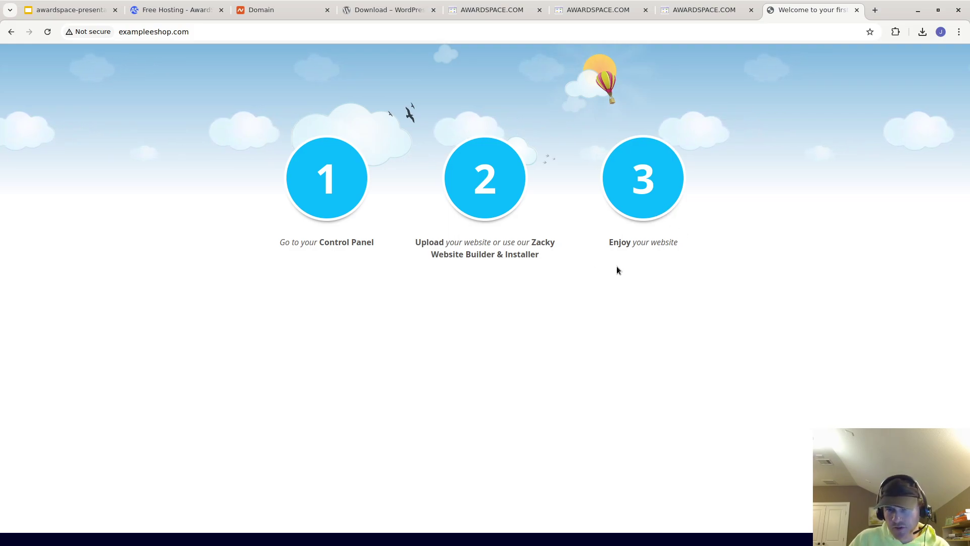
- Return to the AwardSpace dashboard of the account hosting exampleeshop.com and open its File Manager
left_click(711, 9)
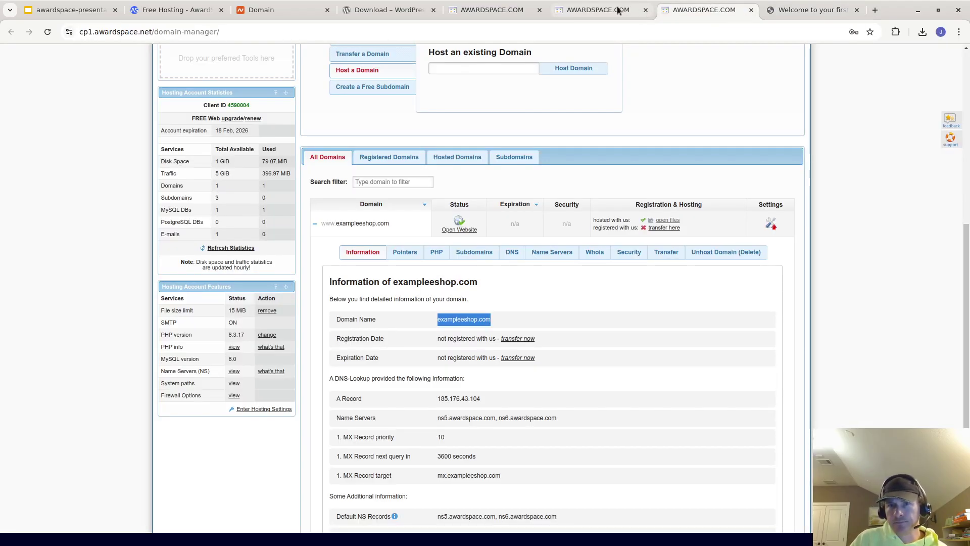
scroll(875, 354, "up", 1)
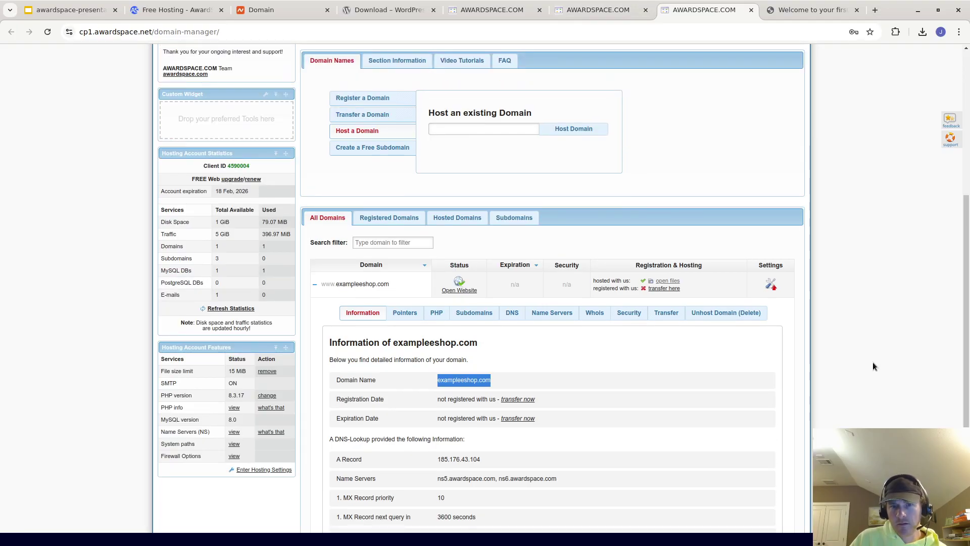
scroll(872, 361, "up", 5)
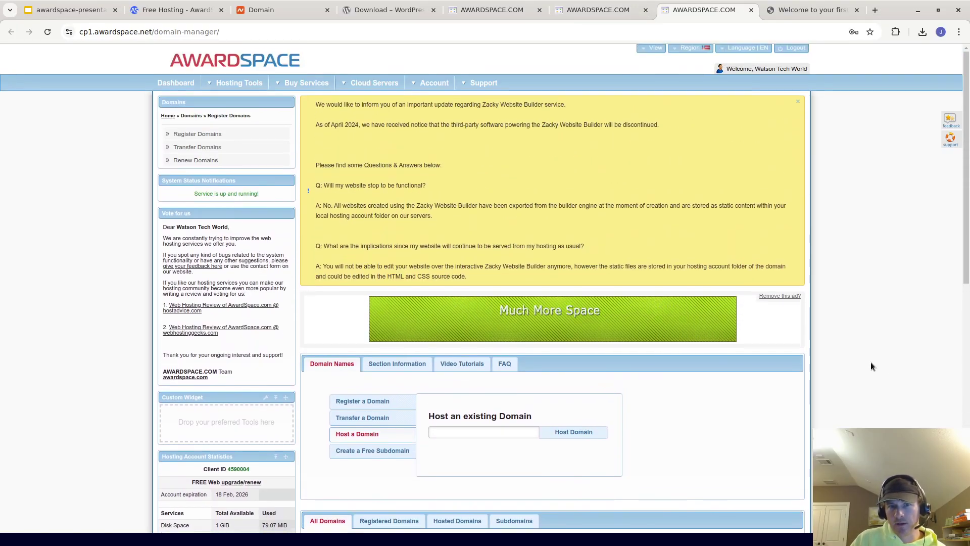
left_click(581, 11)
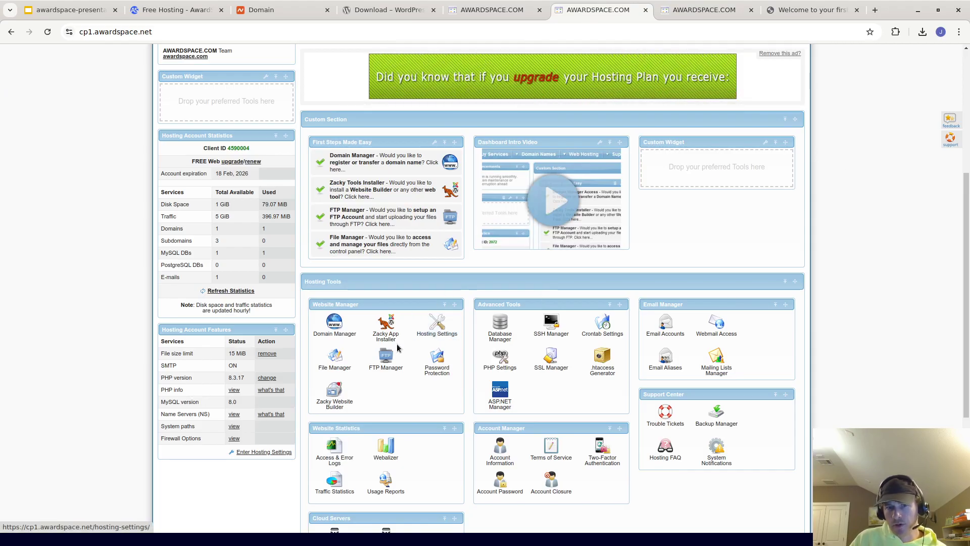
left_click(337, 365)
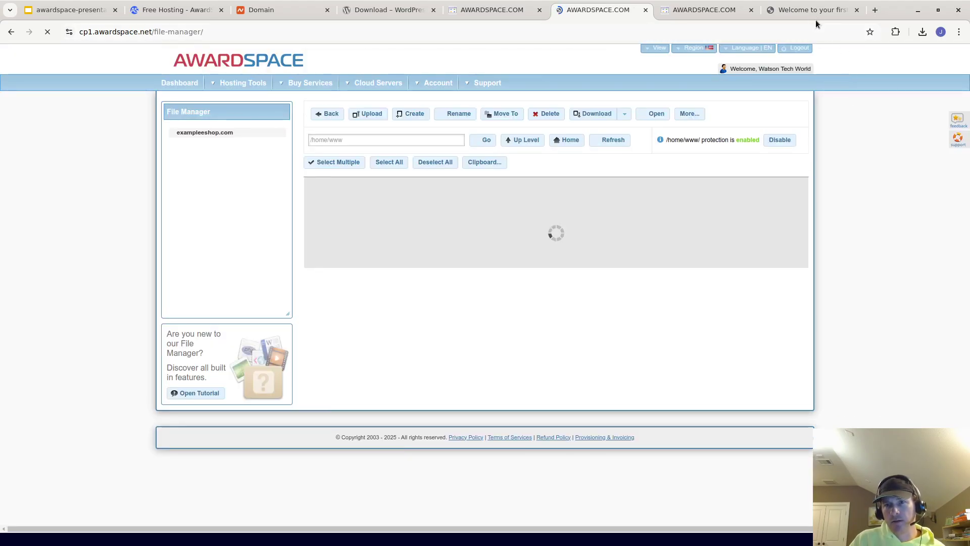
- Copy the exampleeshop.com site address and open exampleeshop.com/wordpress in a new browser tab
left_click(811, 12)
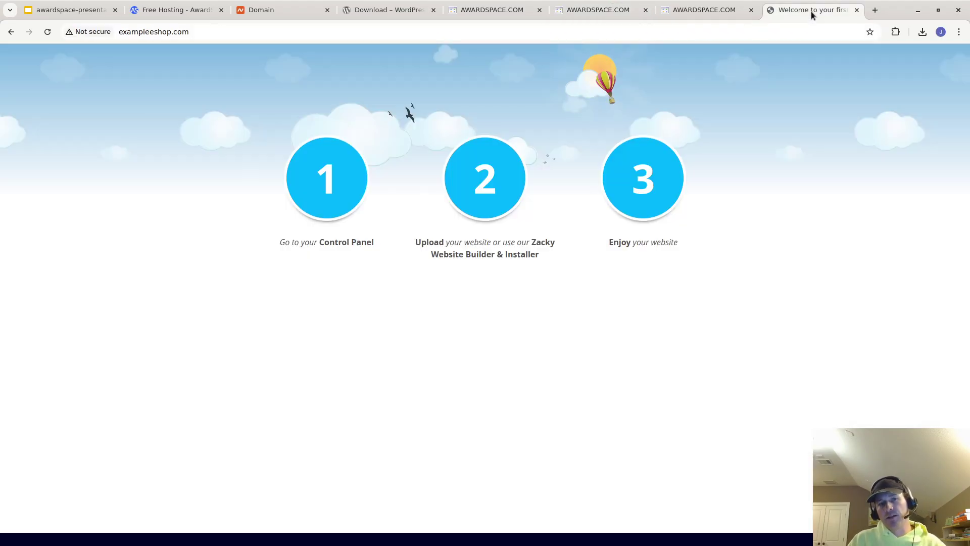
left_click(641, 33)
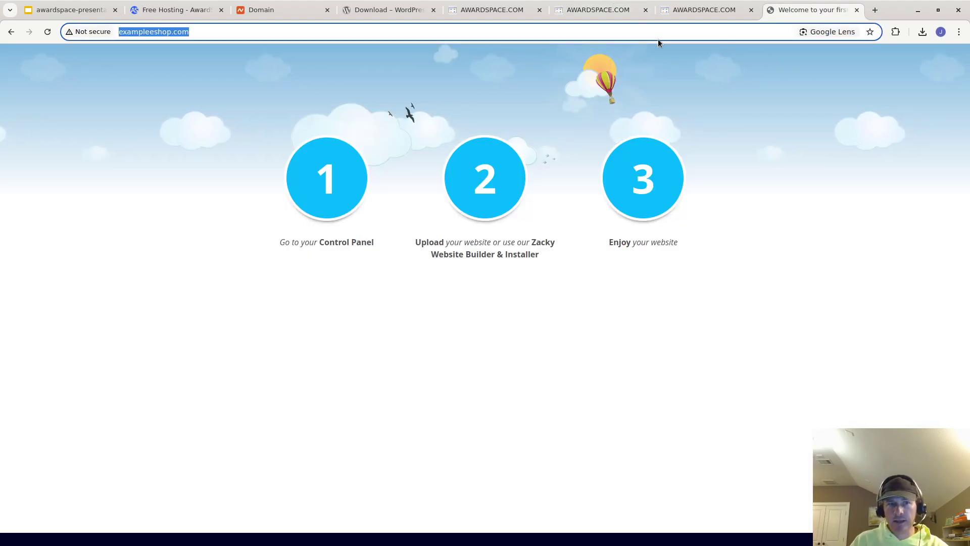
key("ctrl+c")
key("ctrl+t")
key("ctrl+v")
type("wordp")
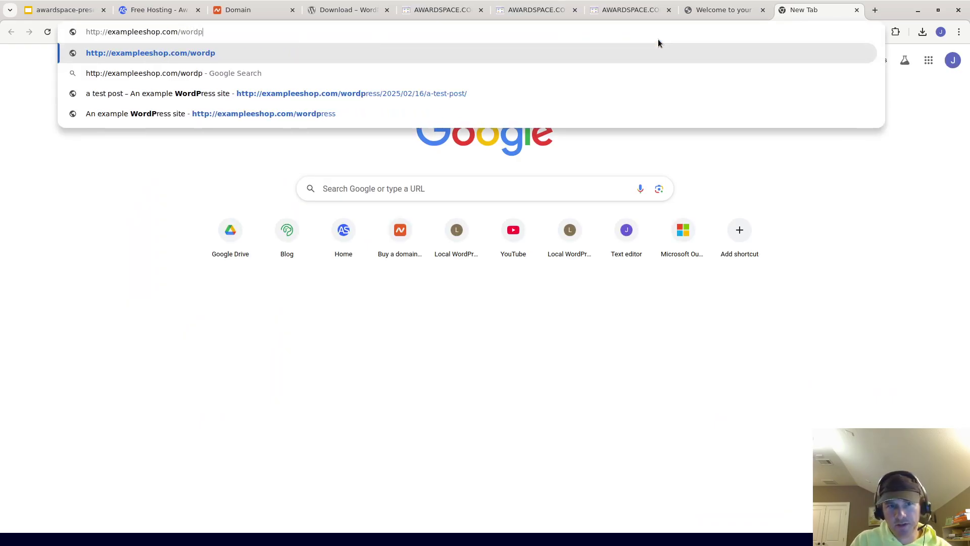
type("ress")
key("Return")
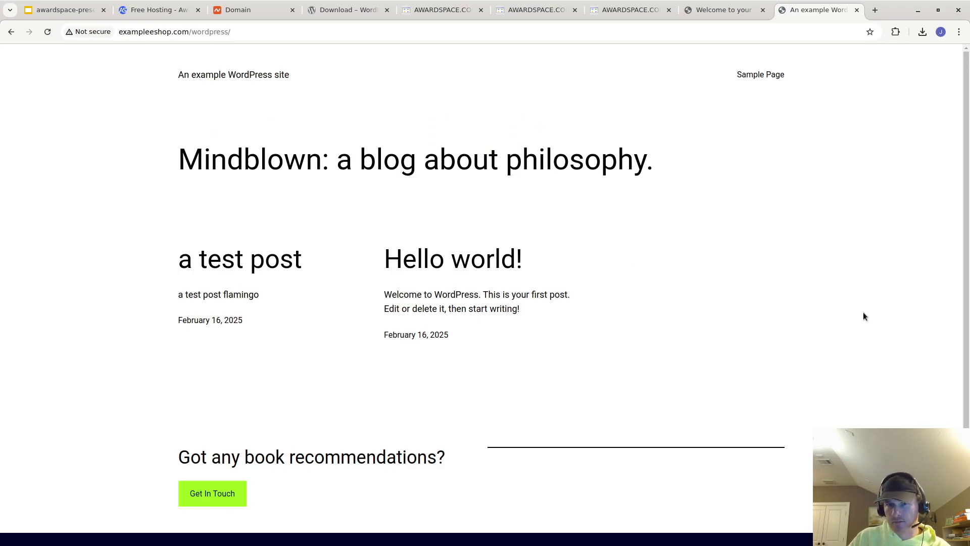
- Look over the example WordPress site's home page and open the post "a test post"
scroll(640, 274, "down", 3)
scroll(690, 223, "up", 3)
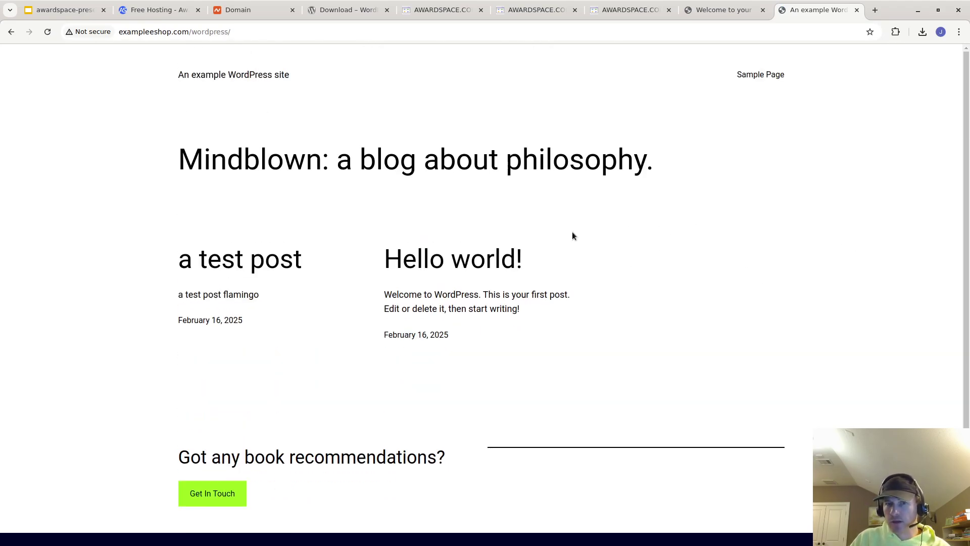
left_click(235, 261)
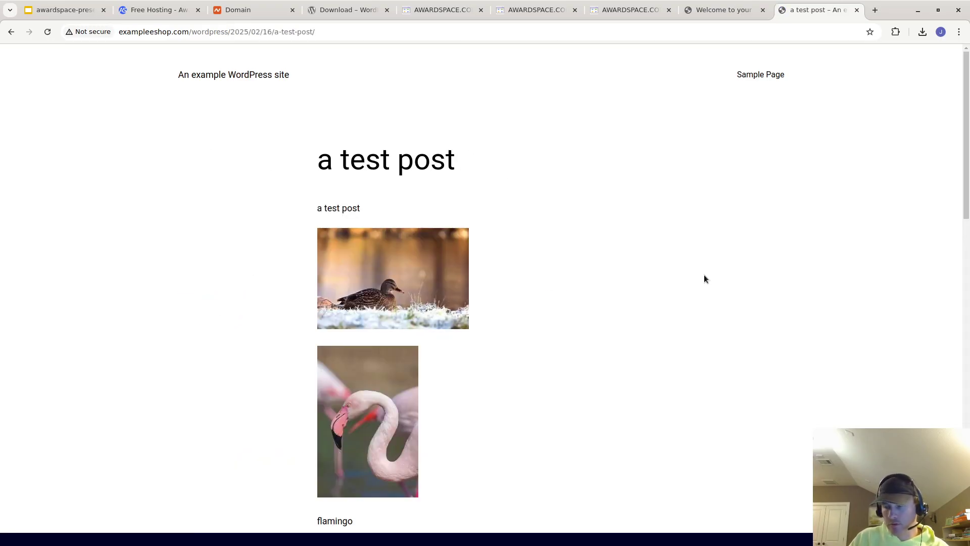
- Examine the site title, post heading, text and images of the post "a test post" on the example WordPress site
scroll(604, 284, "down", 6)
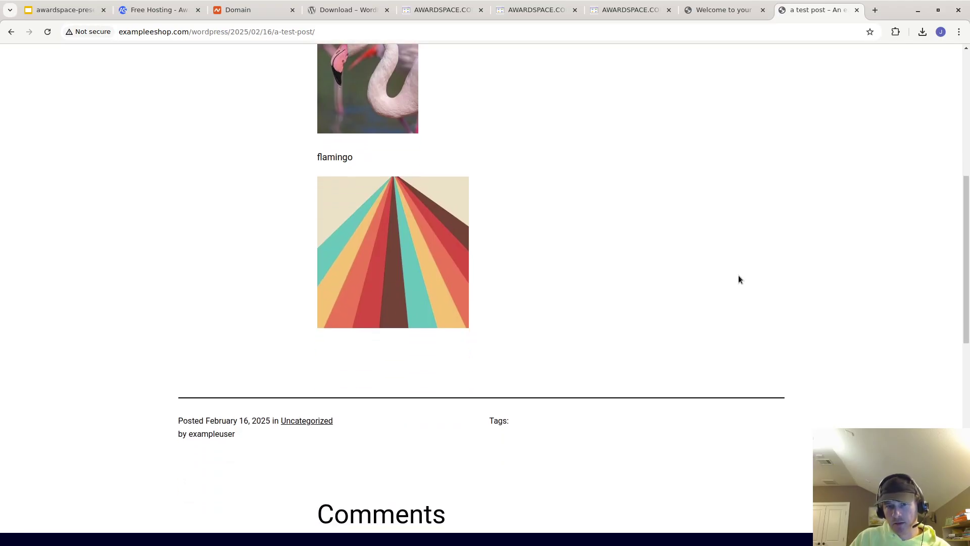
scroll(738, 275, "up", 6)
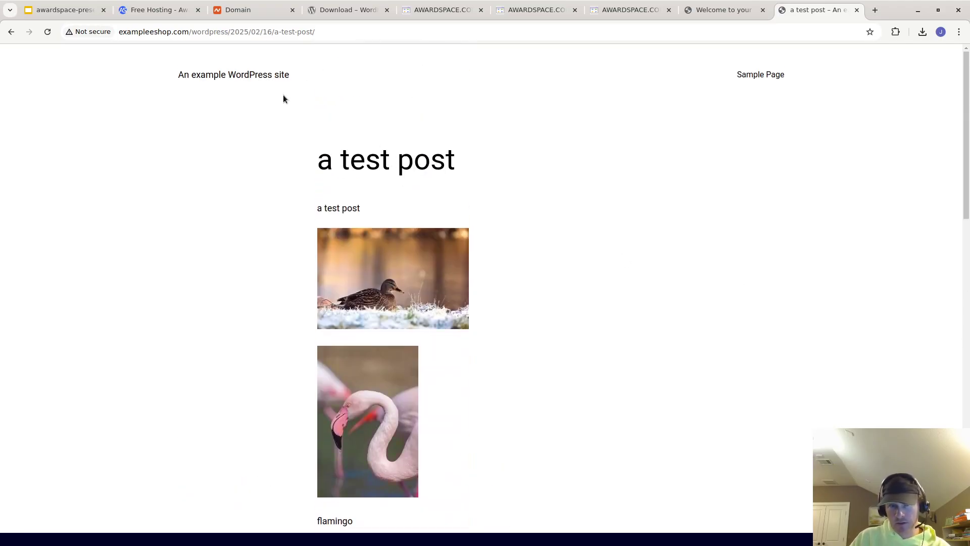
left_click_drag(295, 76, 186, 72)
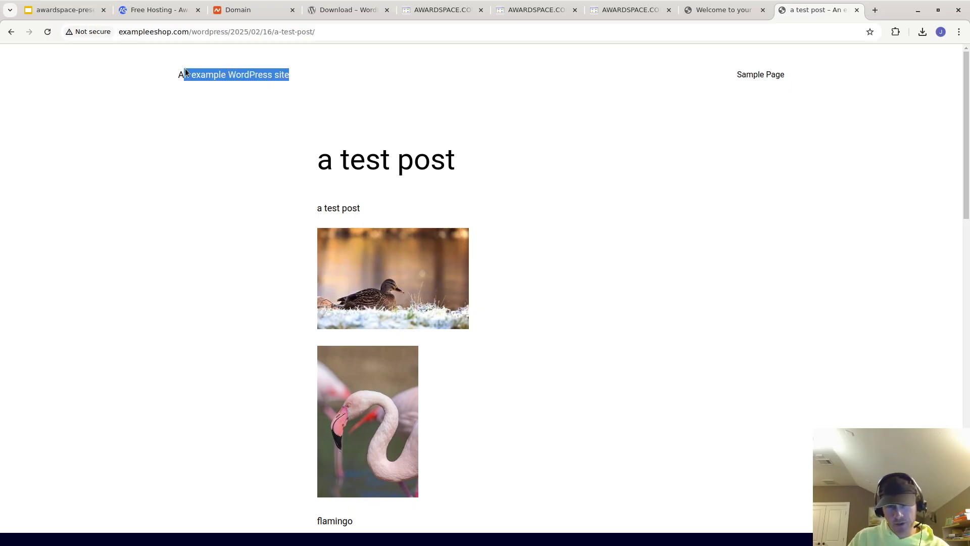
left_click(402, 106)
triple_click(445, 172)
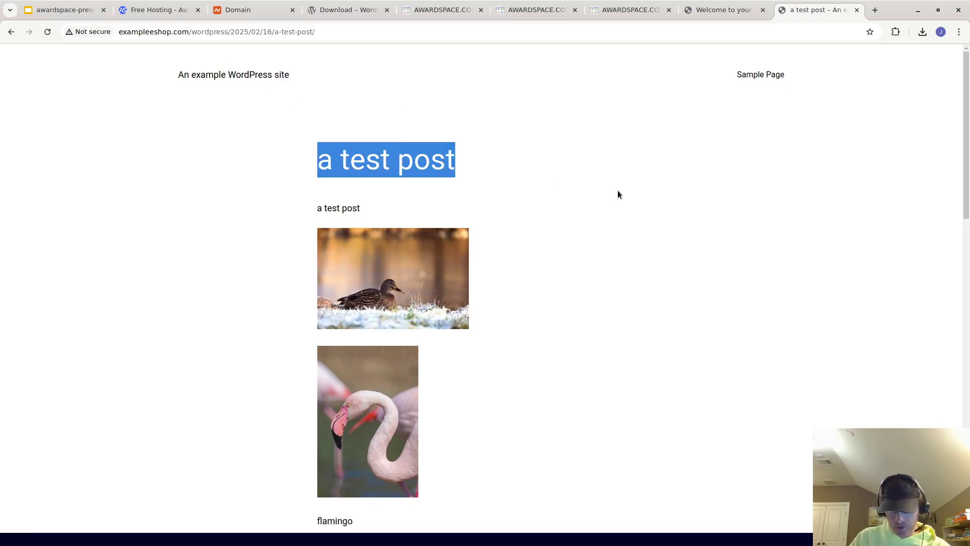
scroll(616, 187, "down", 6)
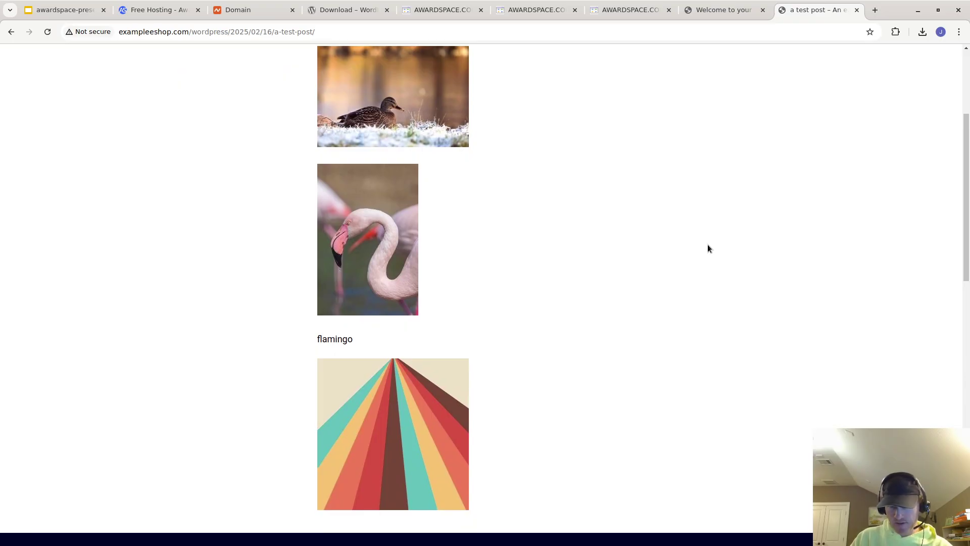
scroll(707, 244, "up", 6)
left_click(600, 178)
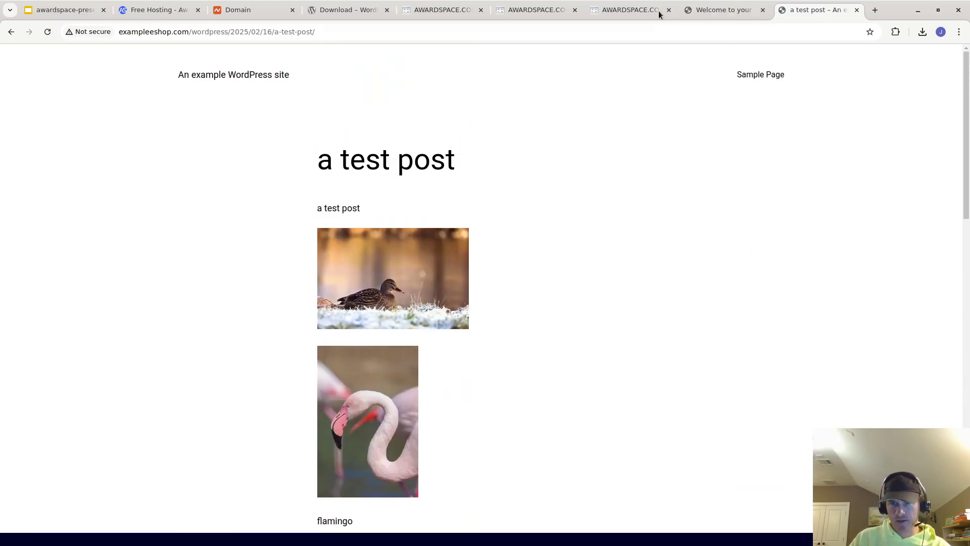
- Return to the AwardSpace dashboard, open its File Manager in a new browser tab and enter the exampleeshop.com folder
left_click(636, 10)
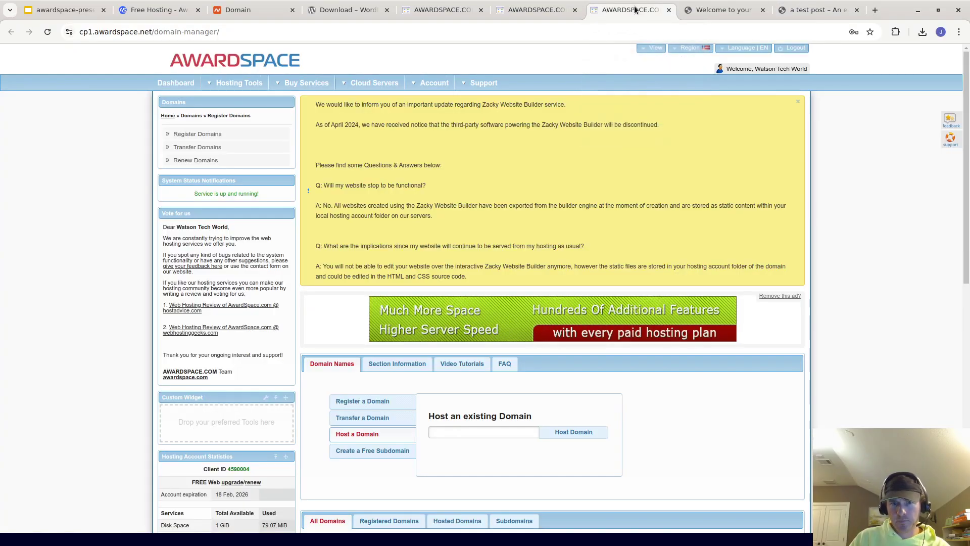
left_click(565, 9)
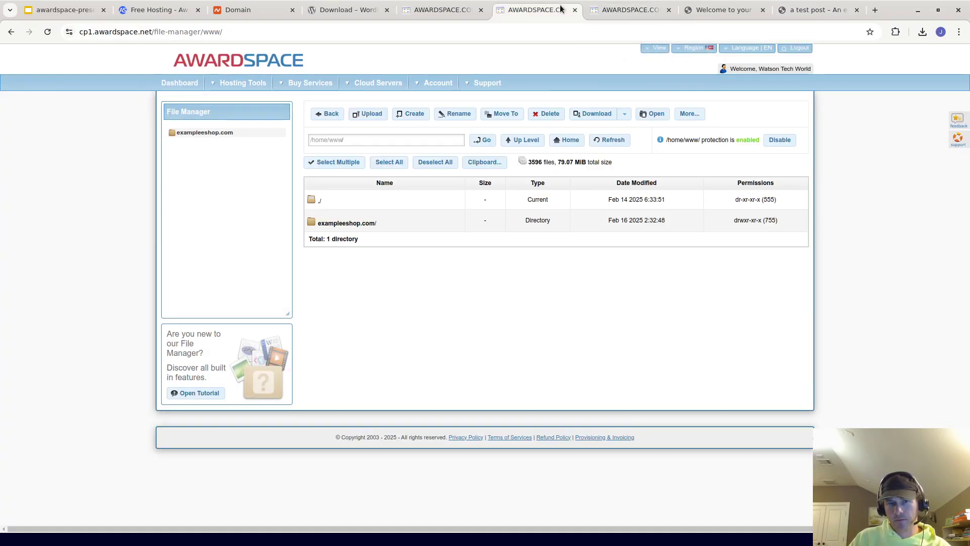
left_click(444, 10)
right_click(364, 304)
left_click(395, 312)
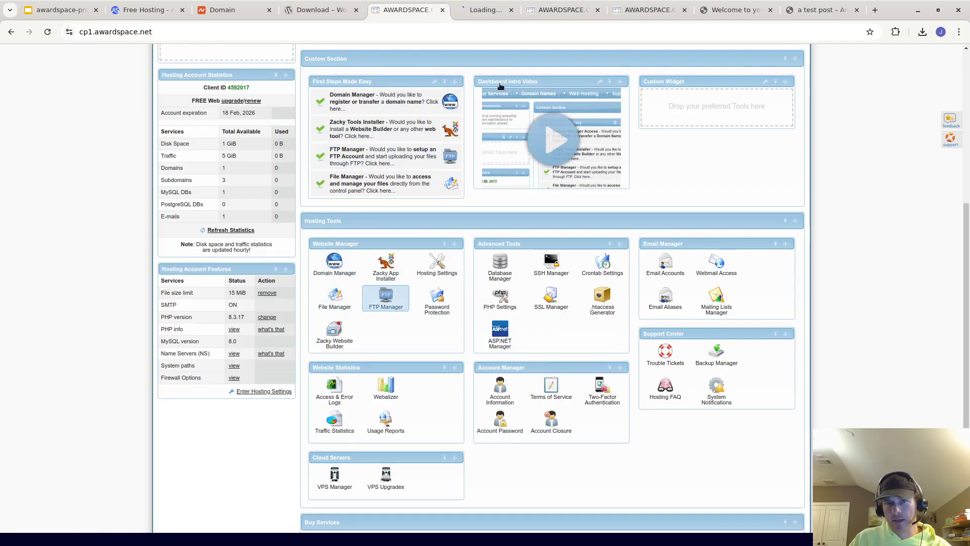
left_click(485, 12)
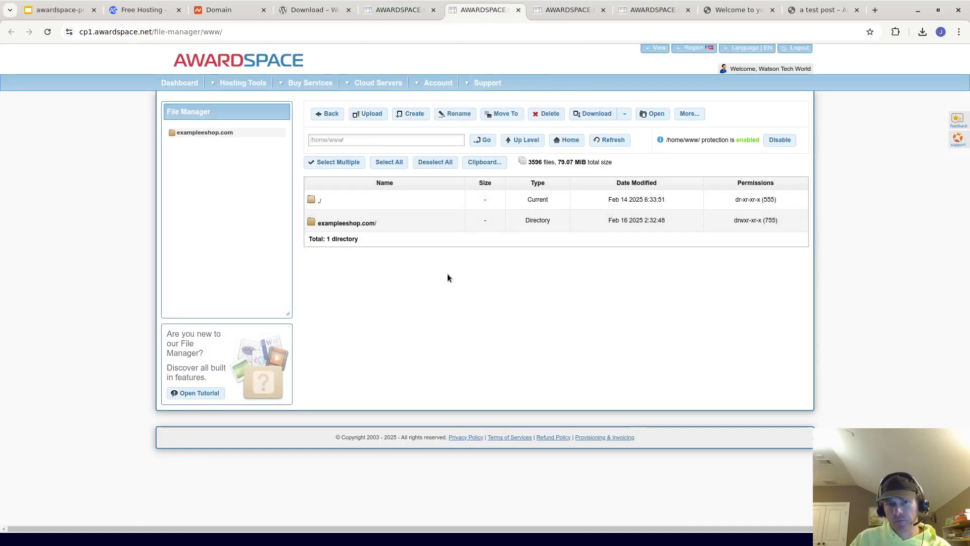
left_click(368, 226)
double_click(369, 225)
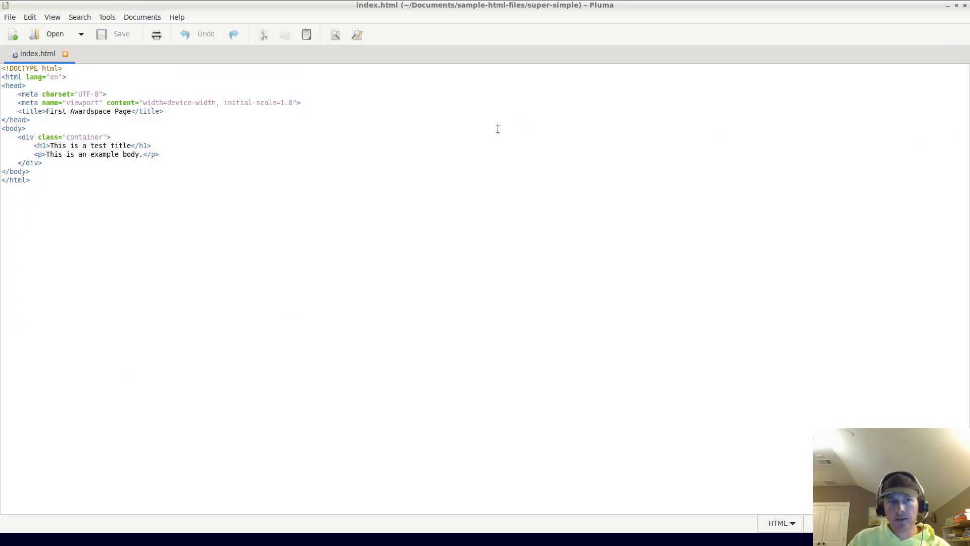
- Review the HTML source of index.html from the super-simple folder in the Pluma text editor
left_click_drag(115, 195, 3, 67)
left_click(240, 157)
key("Down")
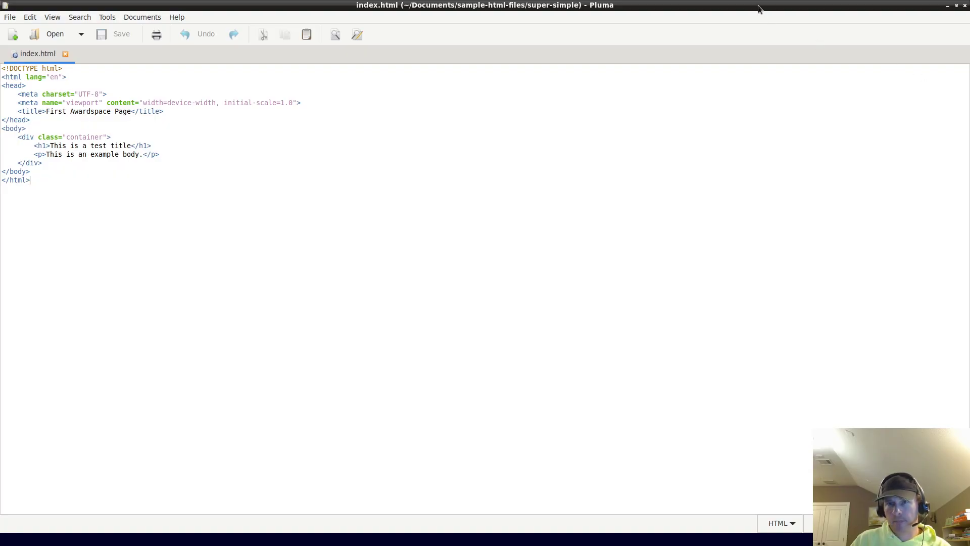
- Switch back to the browser, upload the super-simple index.html into the exampleeshop.com folder and close the upload dialog
key("alt+Tab")
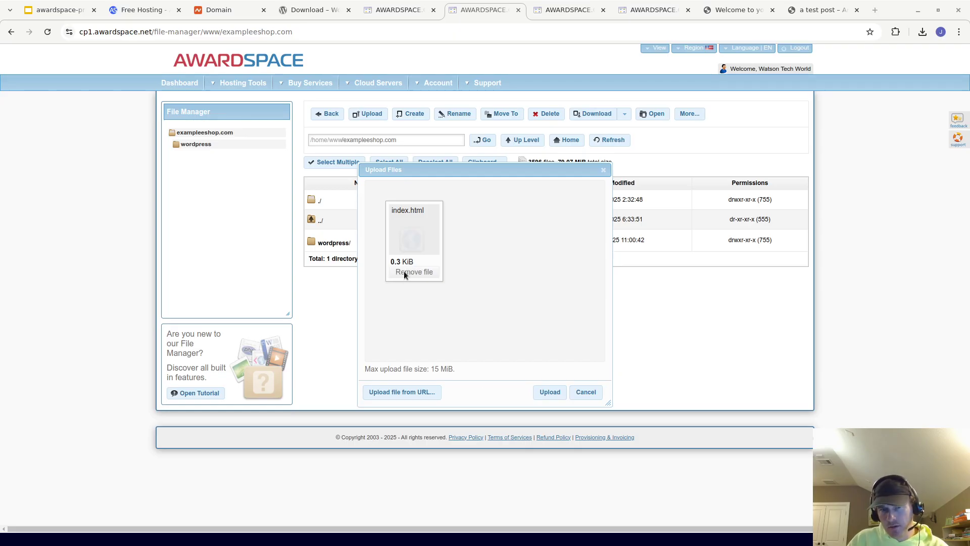
left_click(549, 392)
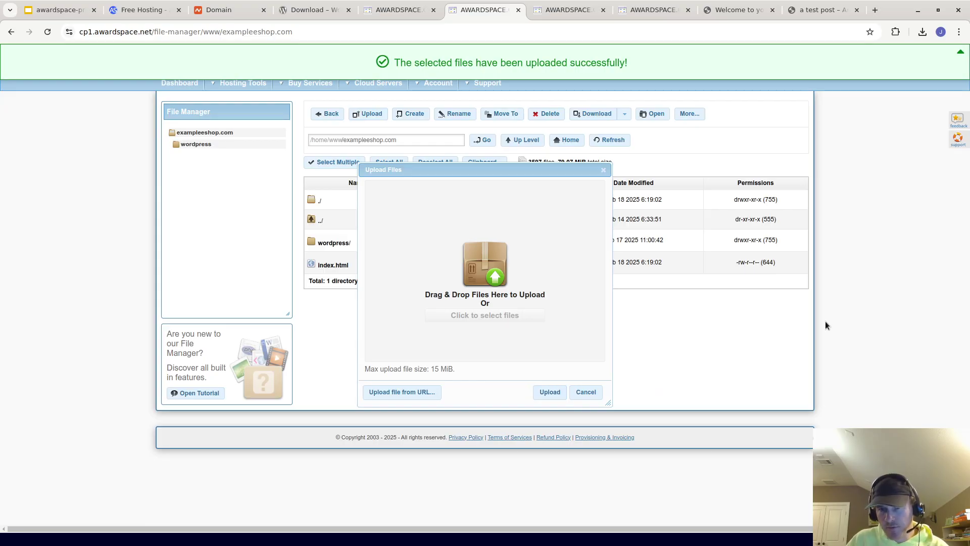
left_click(603, 170)
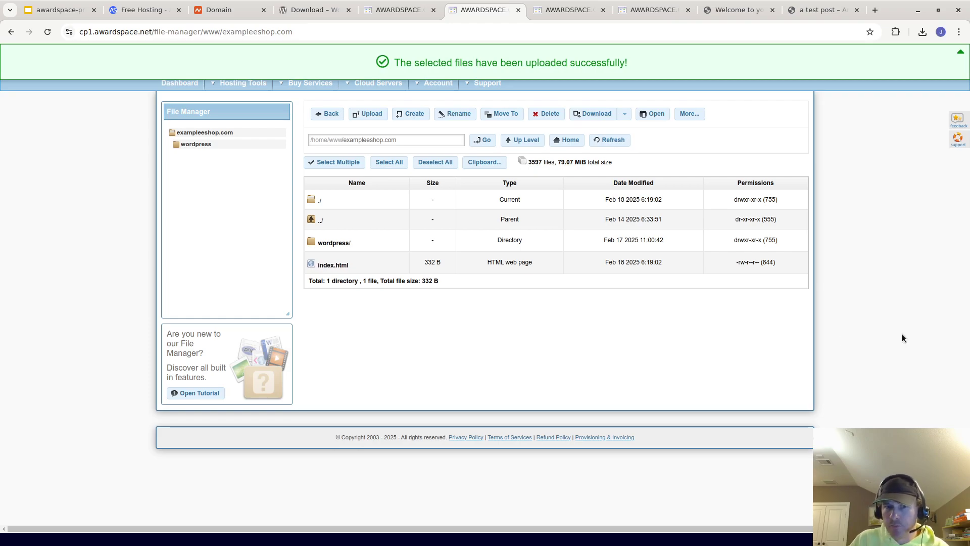
- Reload exampleeshop.com in its browser tab and check the page's heading and body text
left_click(716, 13)
left_click(833, 281)
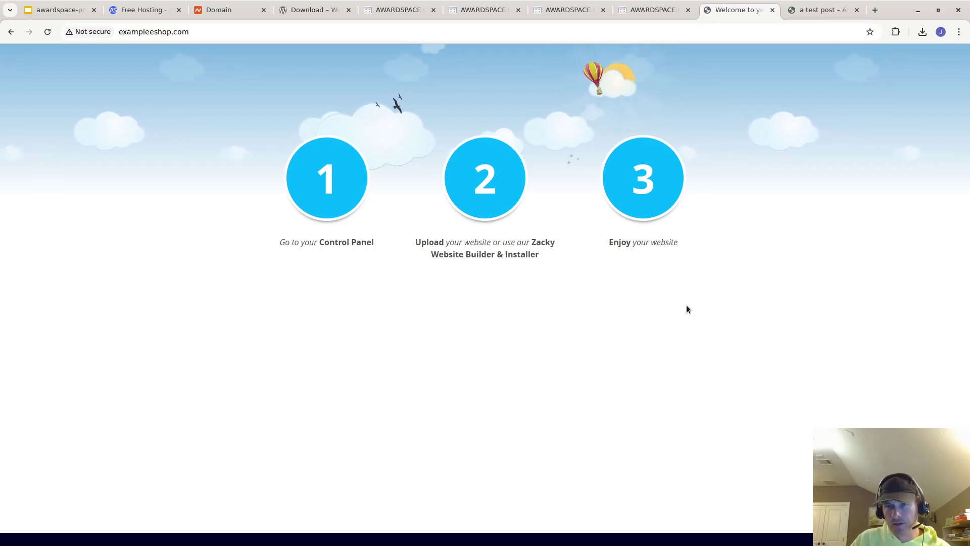
key("ctrl+r")
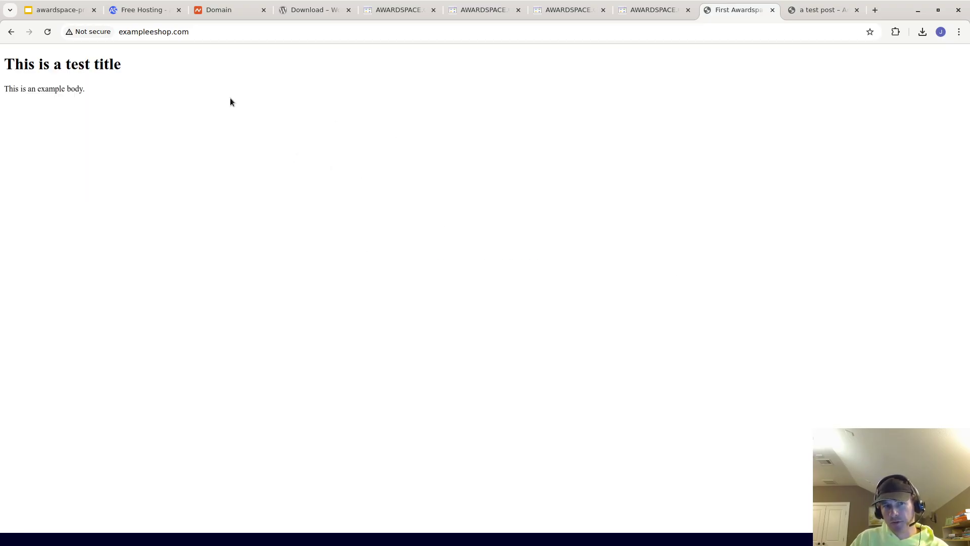
triple_click(88, 61)
triple_click(44, 89)
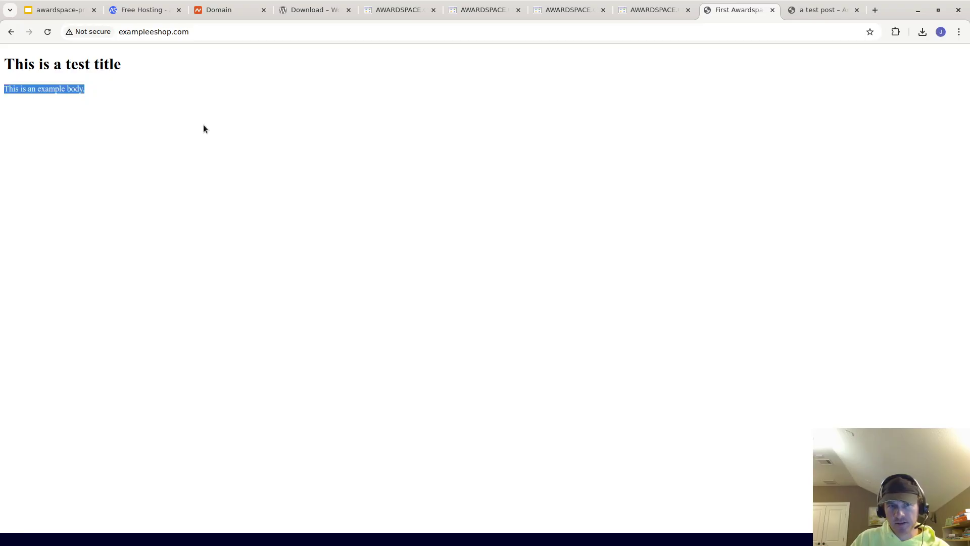
- Revisit the AwardSpace Domain Manager, File Manager and free hosting pages and the Namecheap nameserver settings for exampleeshop.com
left_click(647, 10)
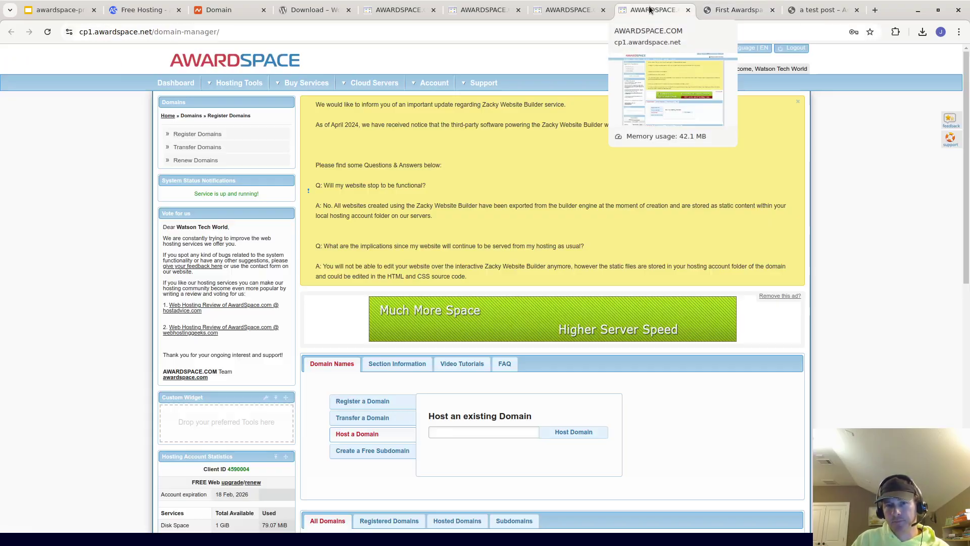
left_click(546, 14)
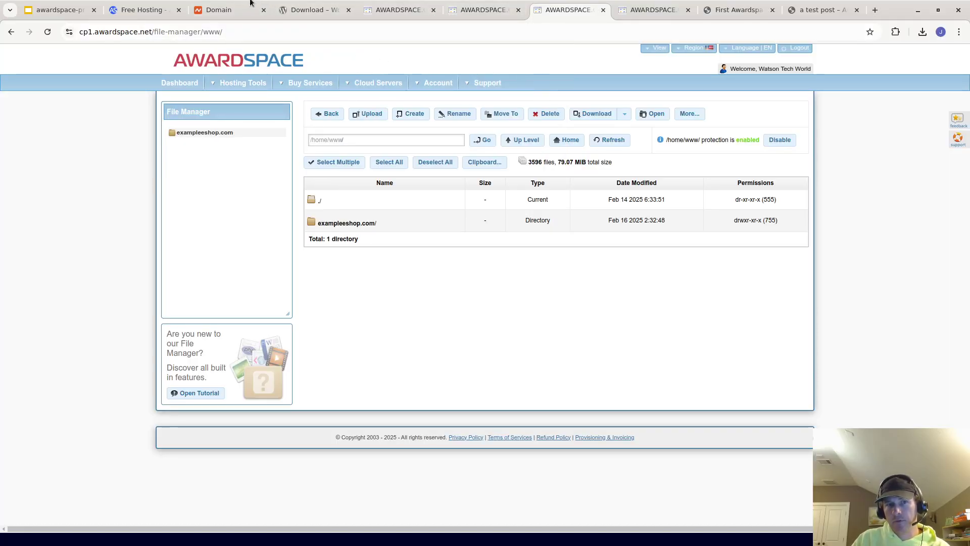
left_click(232, 6)
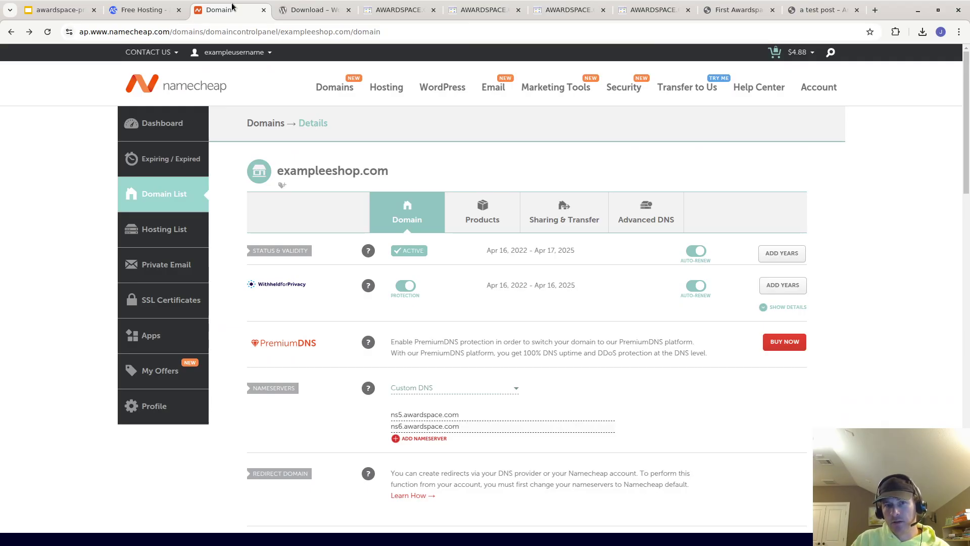
left_click(145, 5)
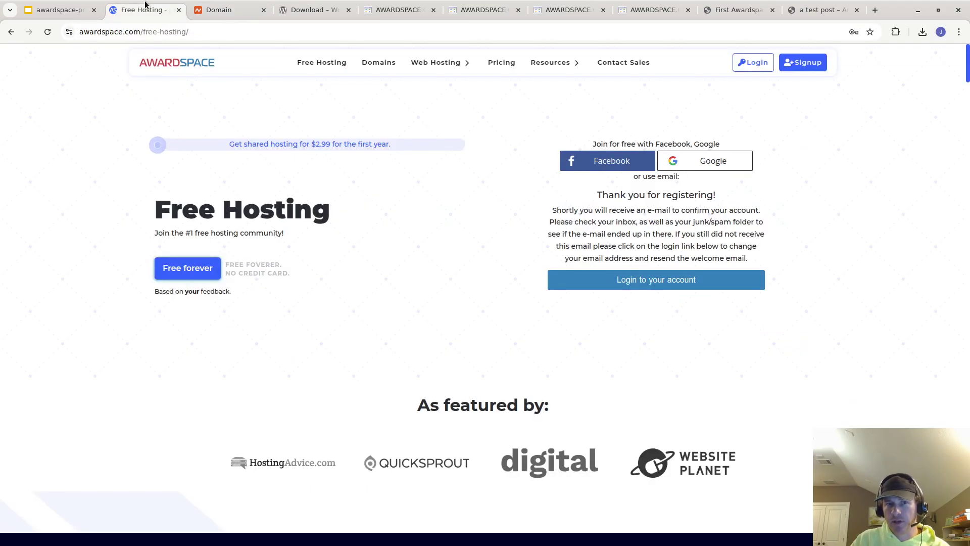
left_click(217, 9)
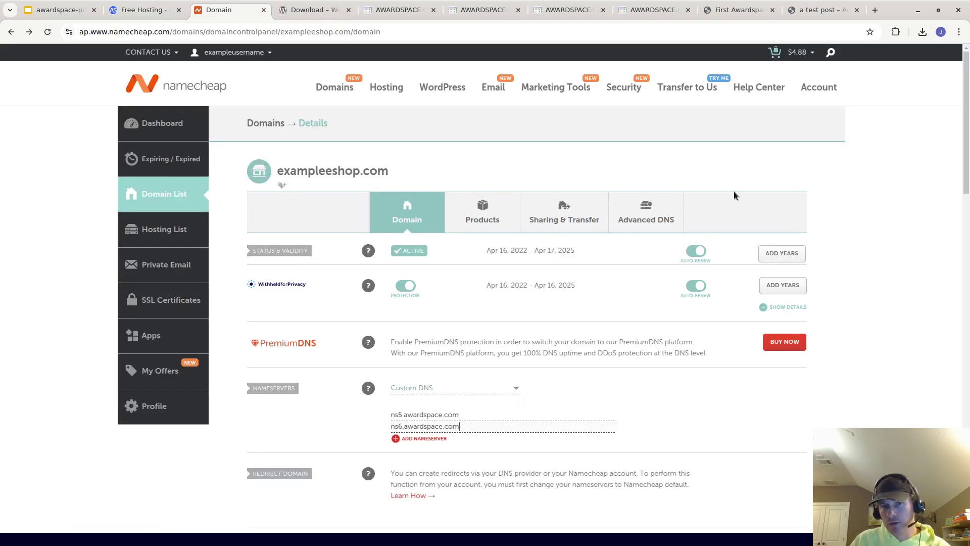
- Return to the AwardSpace File Manager listing /home/www/ and open the exampleeshop.com folder
left_click(570, 10)
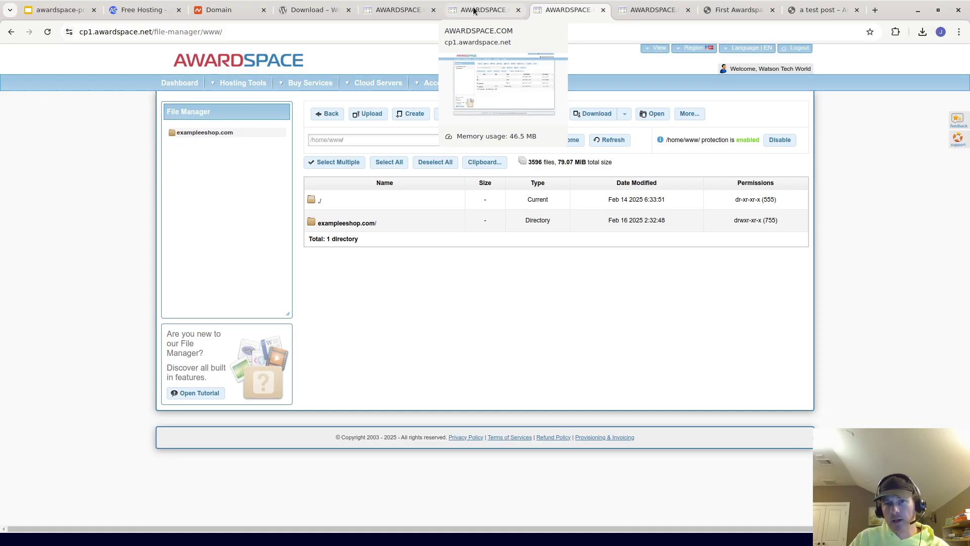
left_click(363, 224)
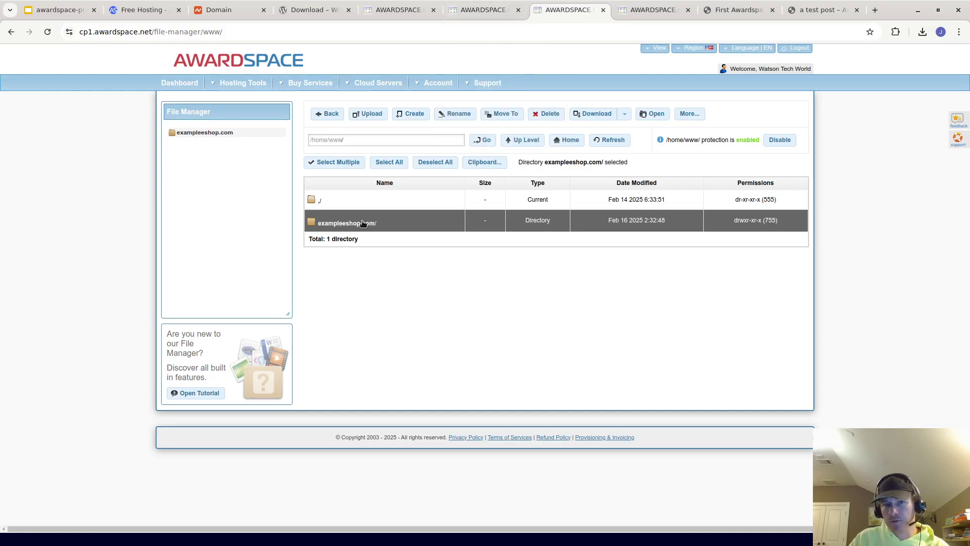
double_click(363, 224)
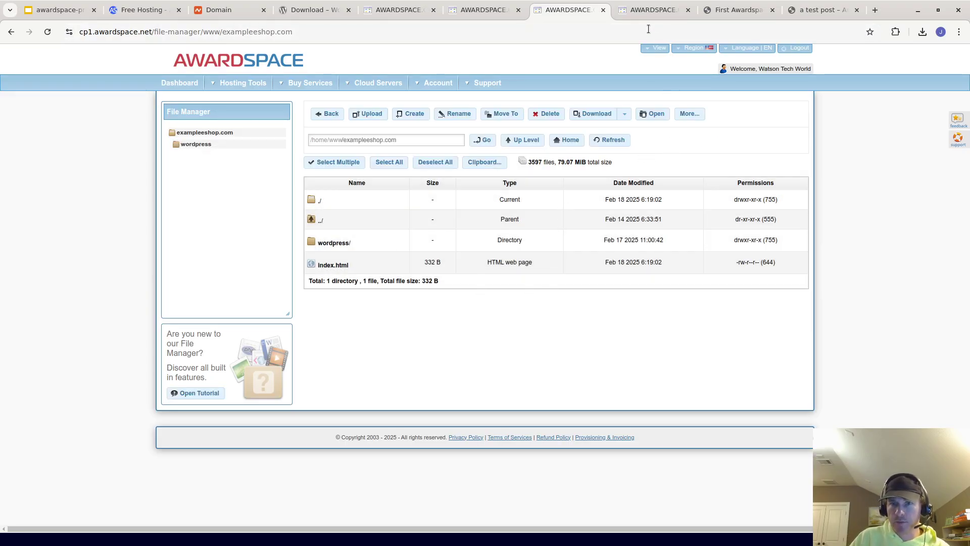
- View the live exampleeshop.com page, and review the source of index.html from the with-css folder in Pluma
left_click(756, 8)
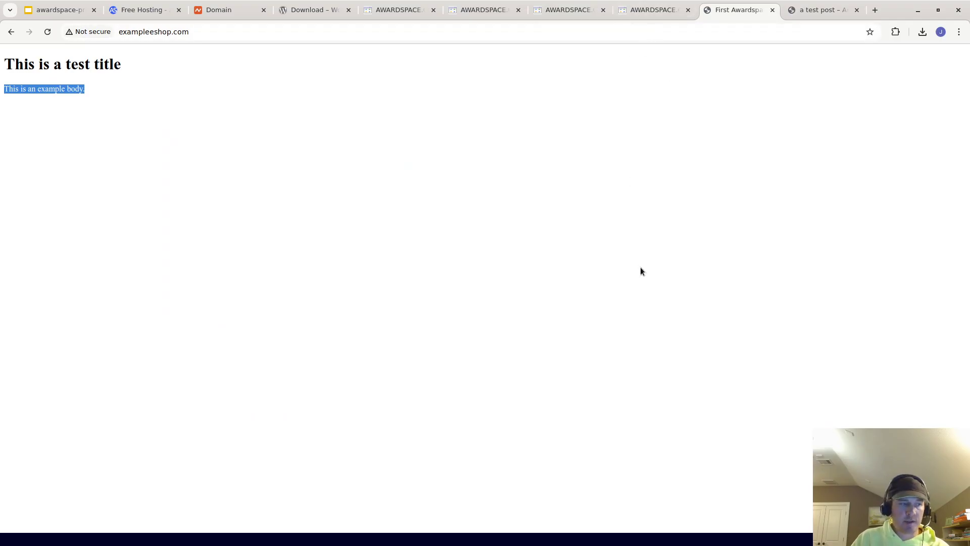
left_click(636, 183)
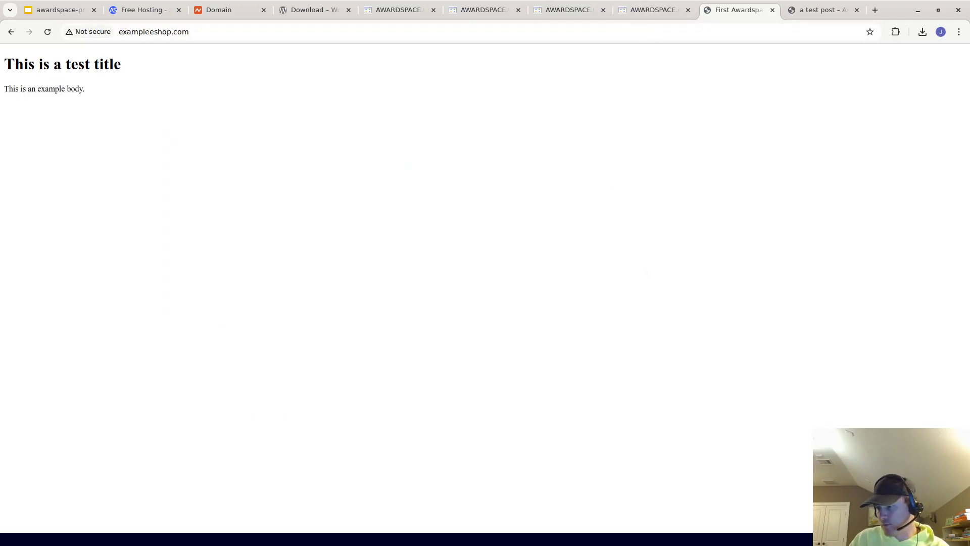
key("alt+Tab")
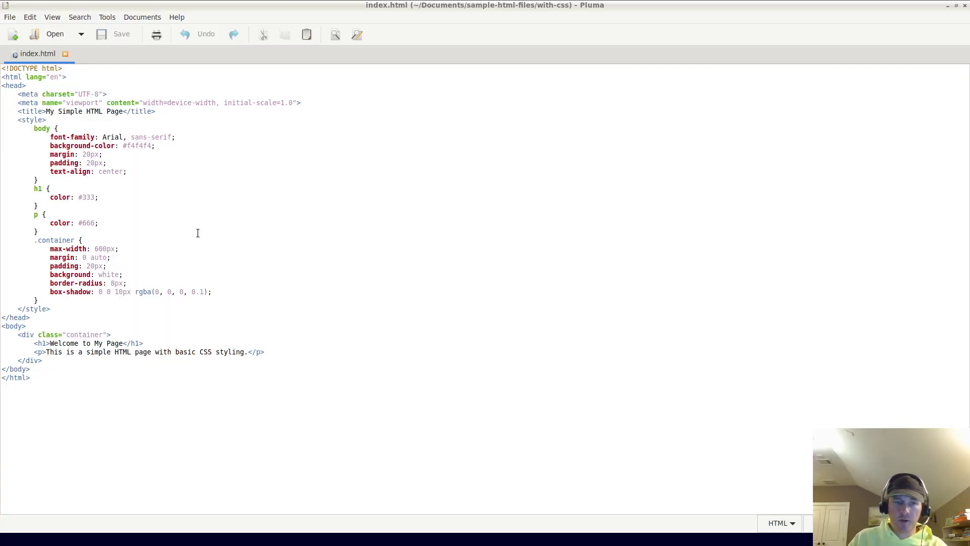
left_click(374, 410)
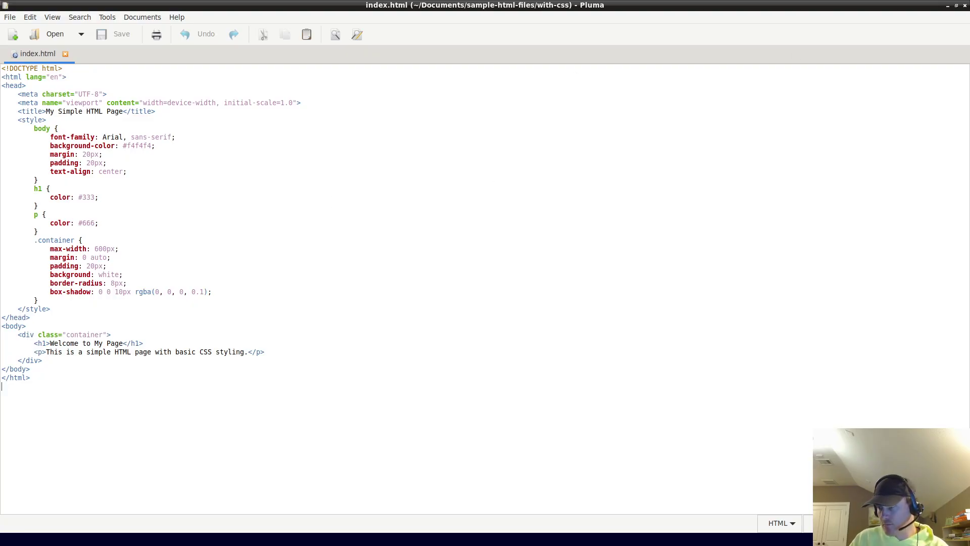
- In the File Manager, delete index.html from the exampleeshop.com folder and upload the with-css index.html in its place
key("alt+Tab")
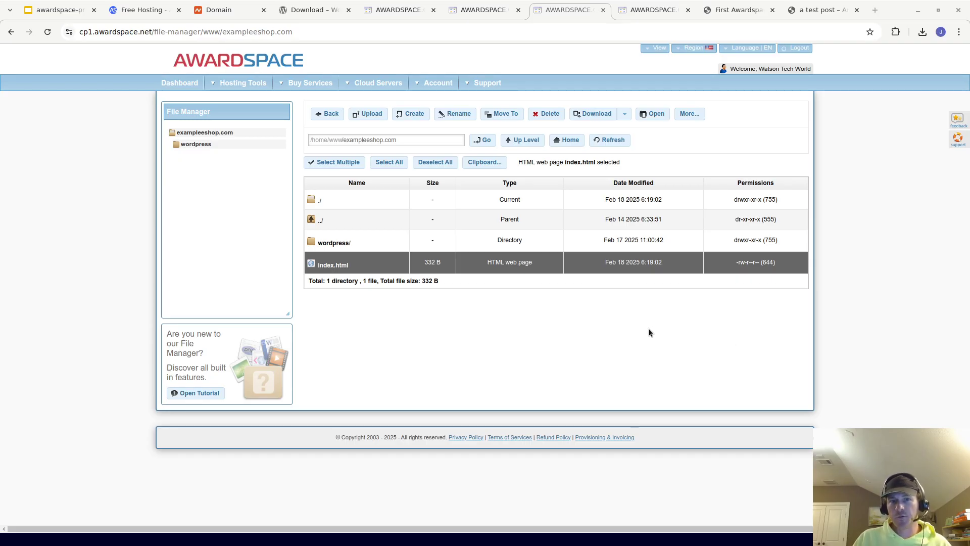
left_click(542, 114)
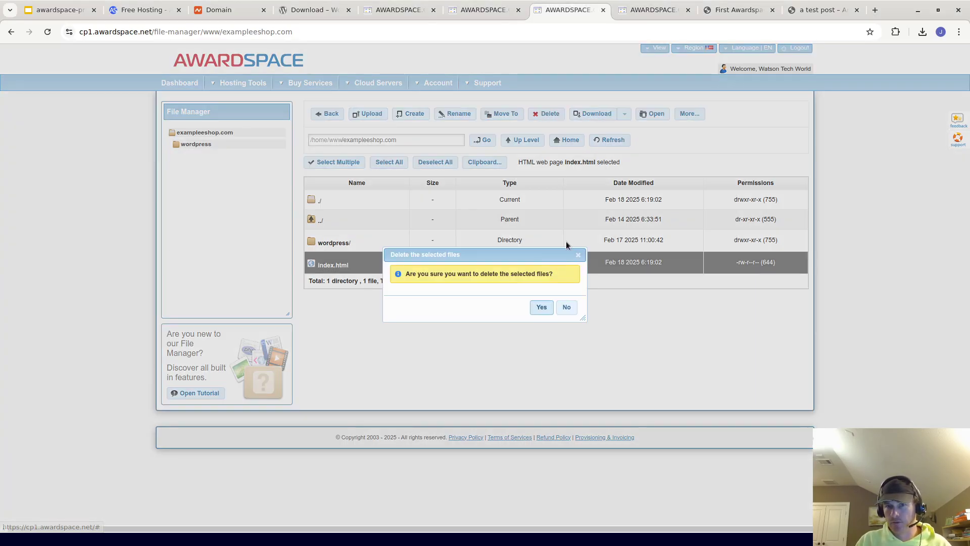
left_click(540, 307)
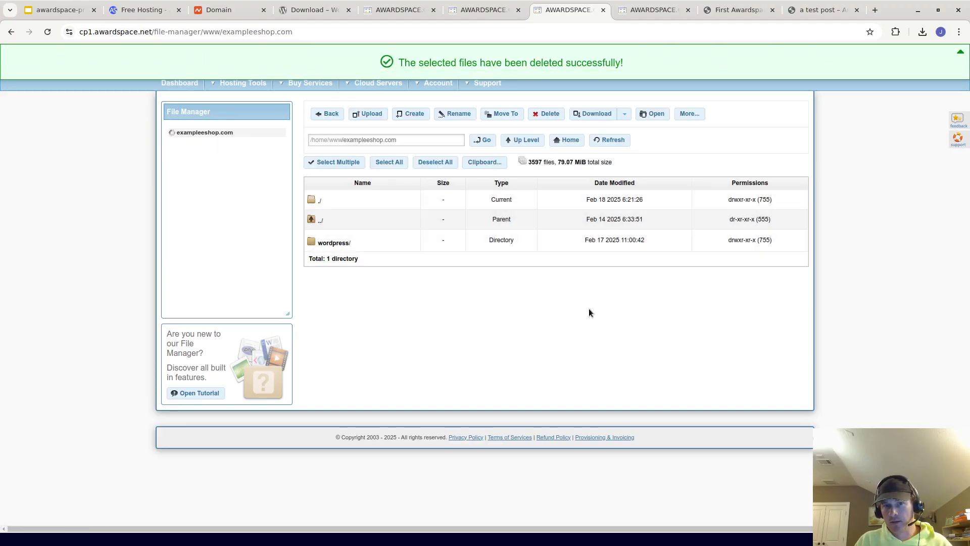
left_click(372, 114)
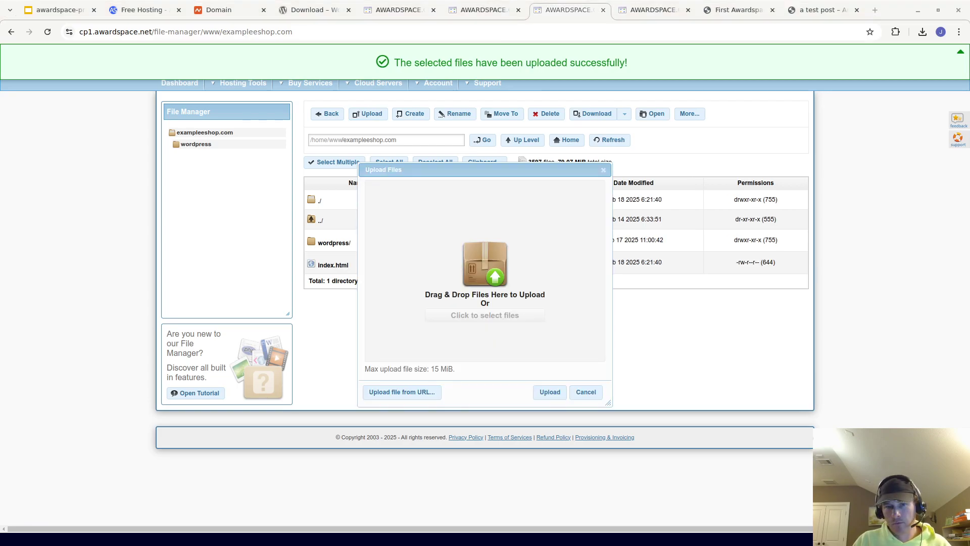
left_click(603, 170)
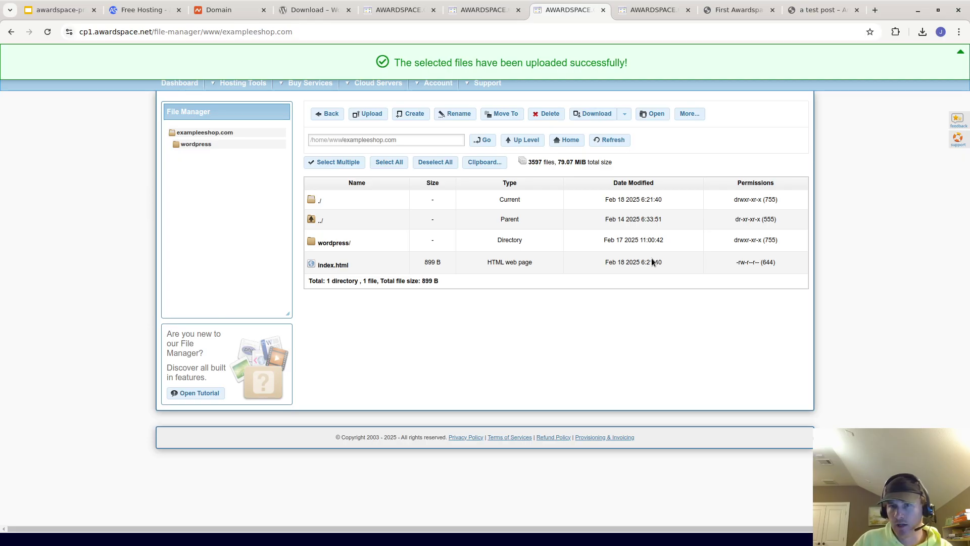
- Reload the live exampleeshop.com page to check the newly uploaded index.html, and revisit the AwardSpace pages
left_click(809, 14)
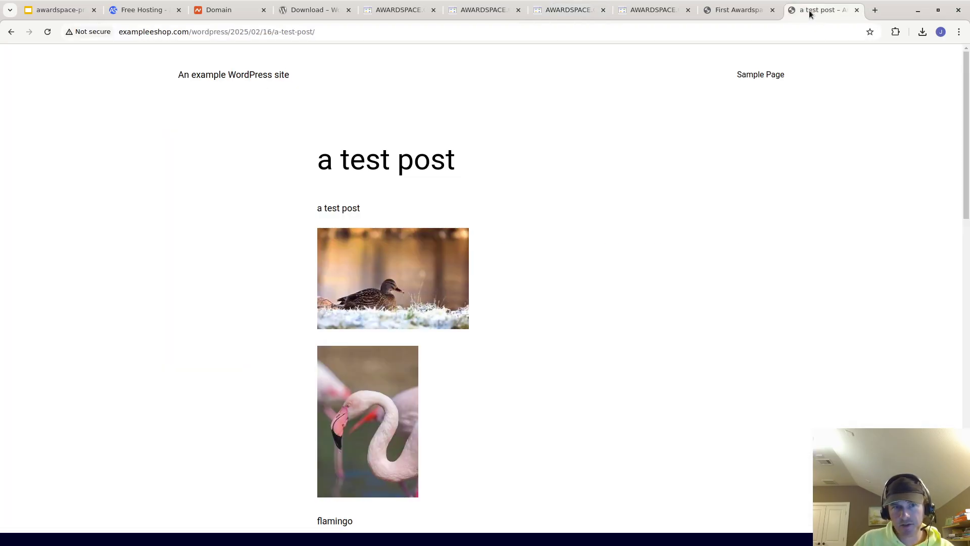
left_click(732, 11)
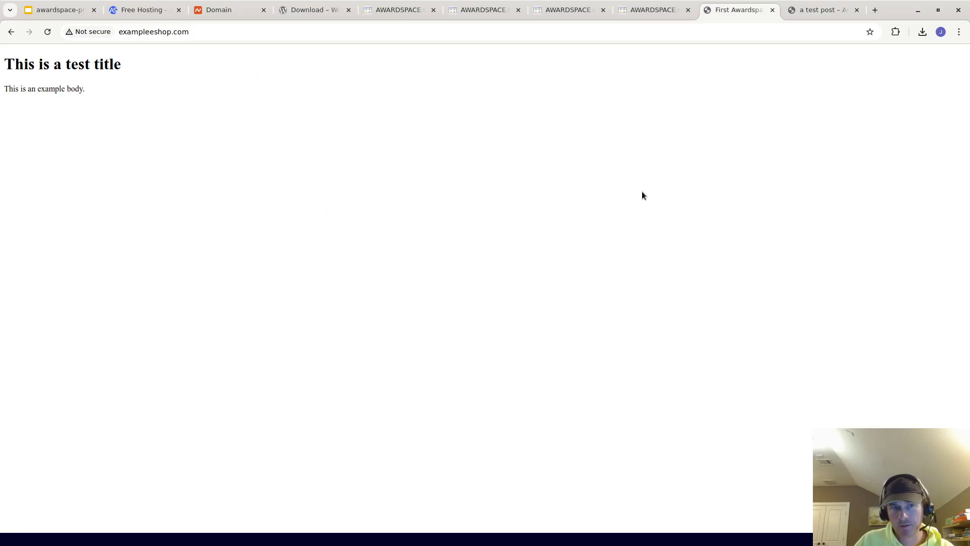
key("F5")
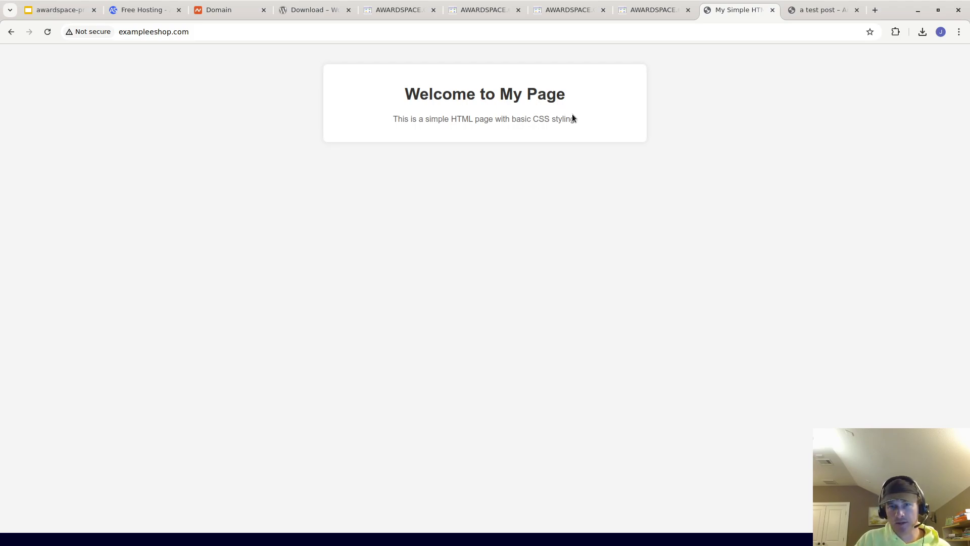
left_click(652, 10)
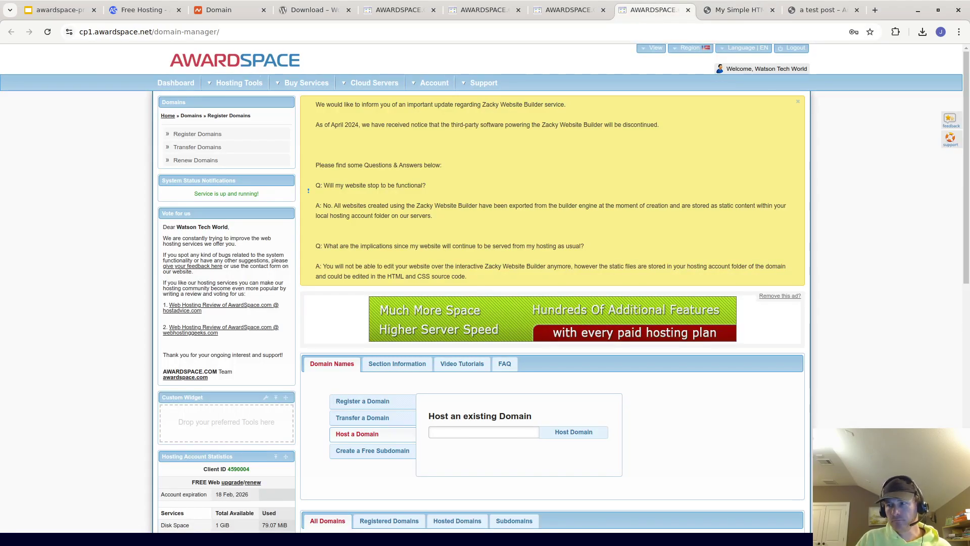
key("ctrl+Page_Up")
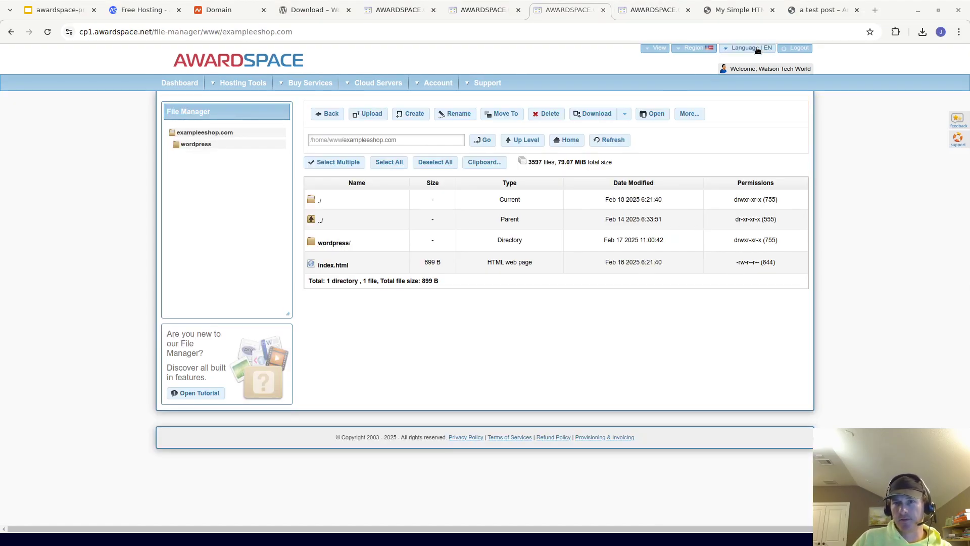
- Load the WordPress site at exampleeshop.com/wordpress in place of the simple HTML page
left_click(738, 10)
left_click(230, 35)
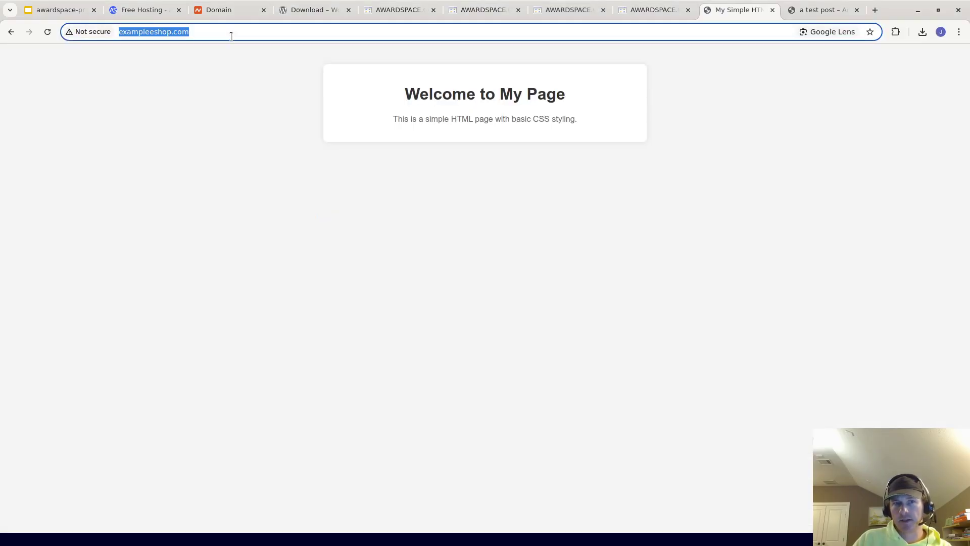
left_click(240, 36)
type("/")
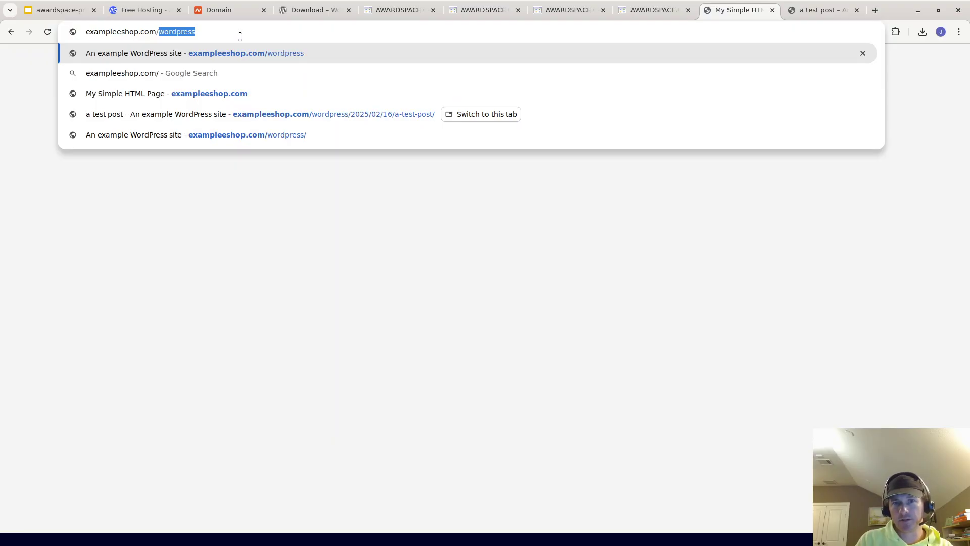
key("Return")
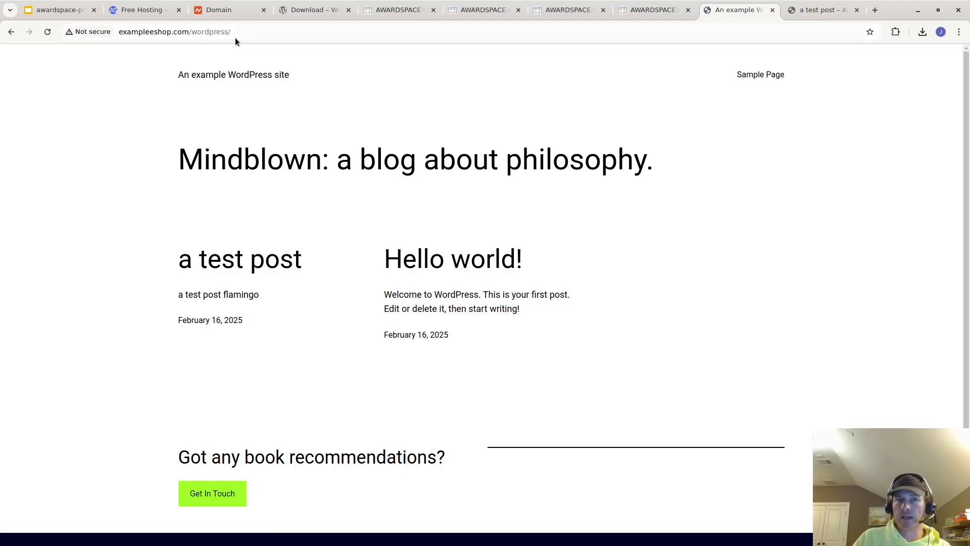
- Highlight the exampleeshop domain and the wordpress/ path in the page address
left_click(226, 34)
double_click(223, 34)
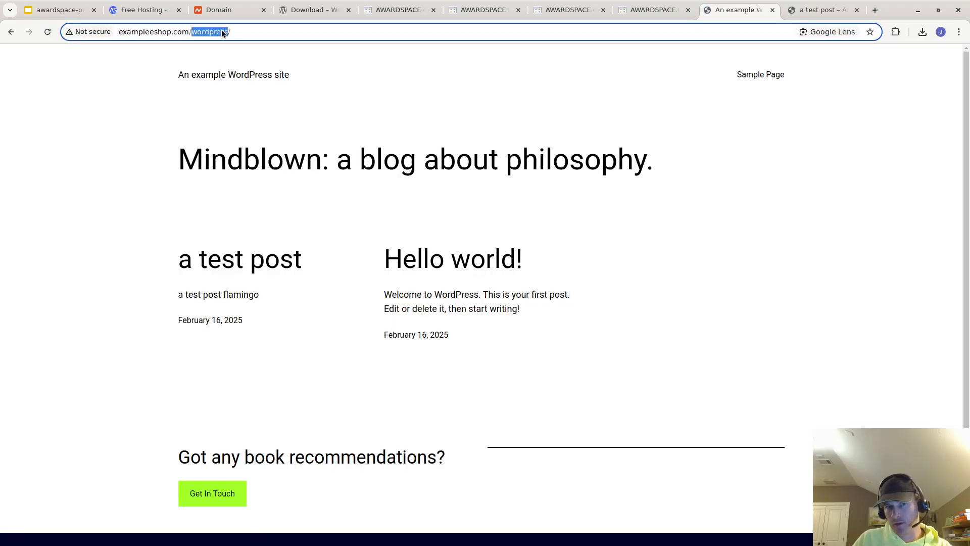
left_click(220, 34)
left_click_drag(193, 31, 266, 36)
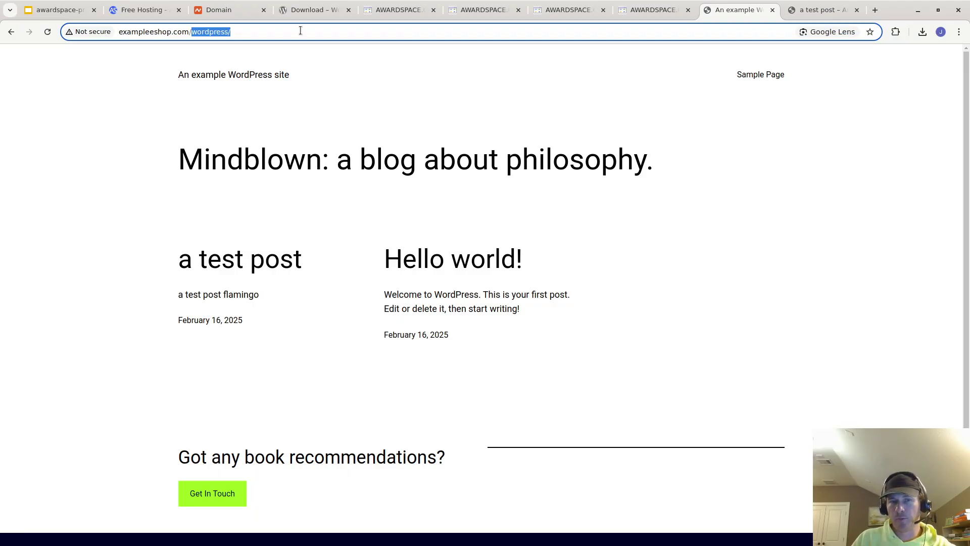
double_click(157, 31)
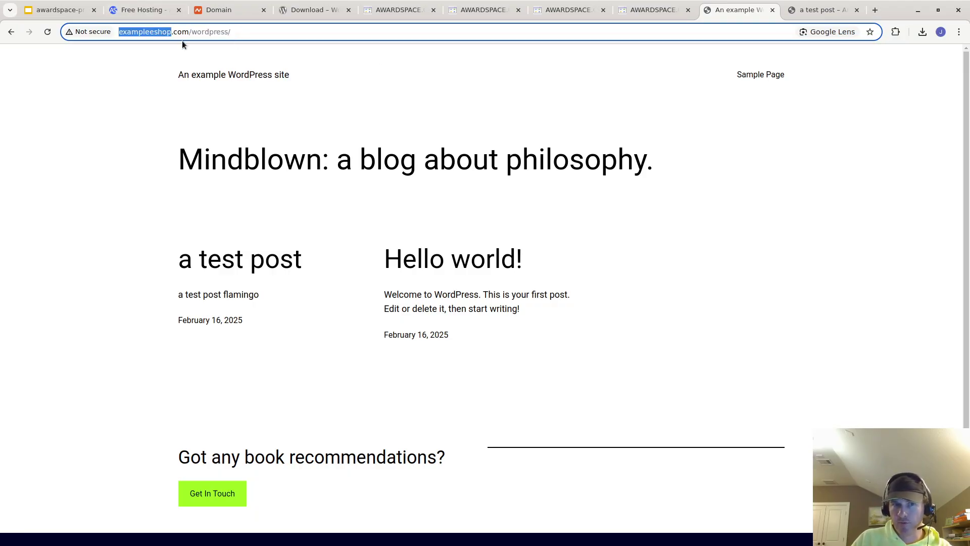
left_click(197, 31)
left_click(232, 31, "shift")
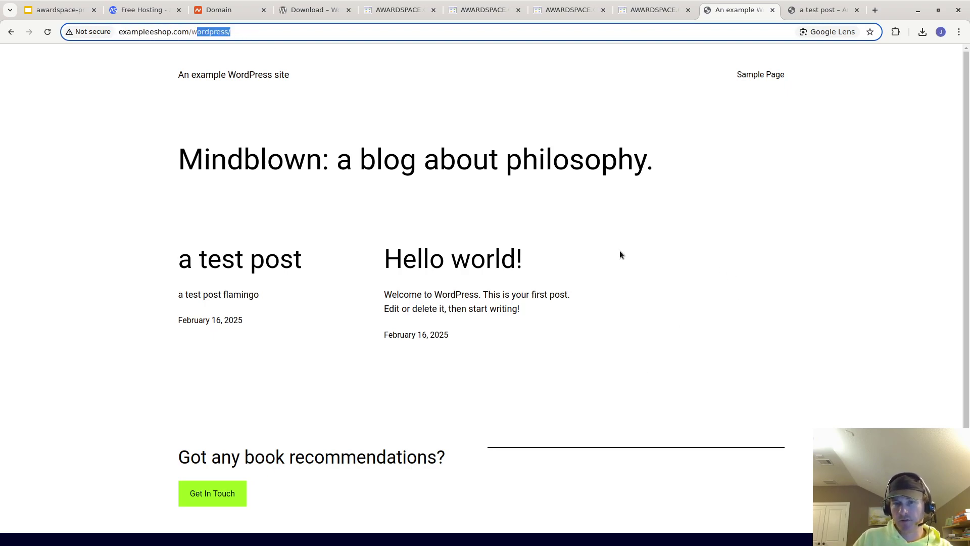
- Open the "Hello world!" post on the WordPress site, read through it, and return to the site's home page
scroll(417, 162, "down", 2)
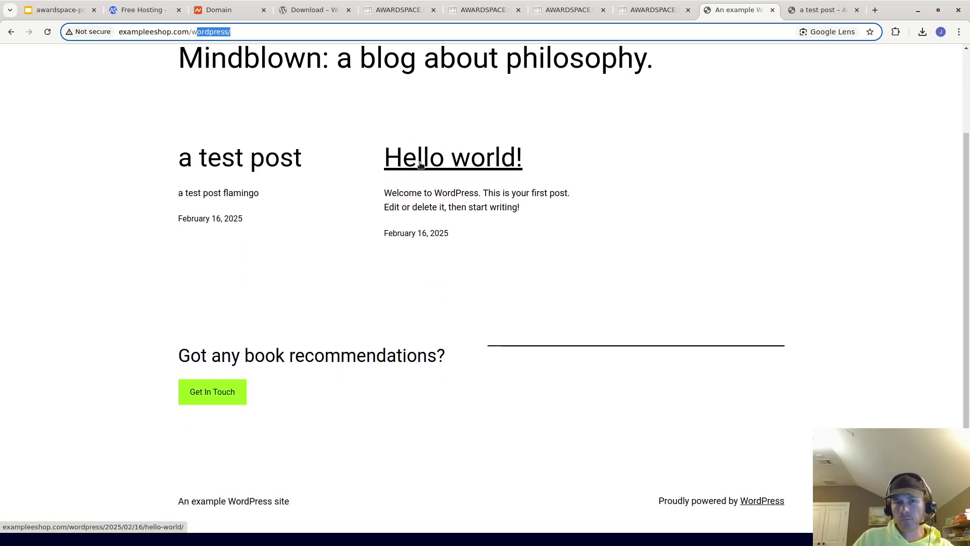
left_click(418, 163)
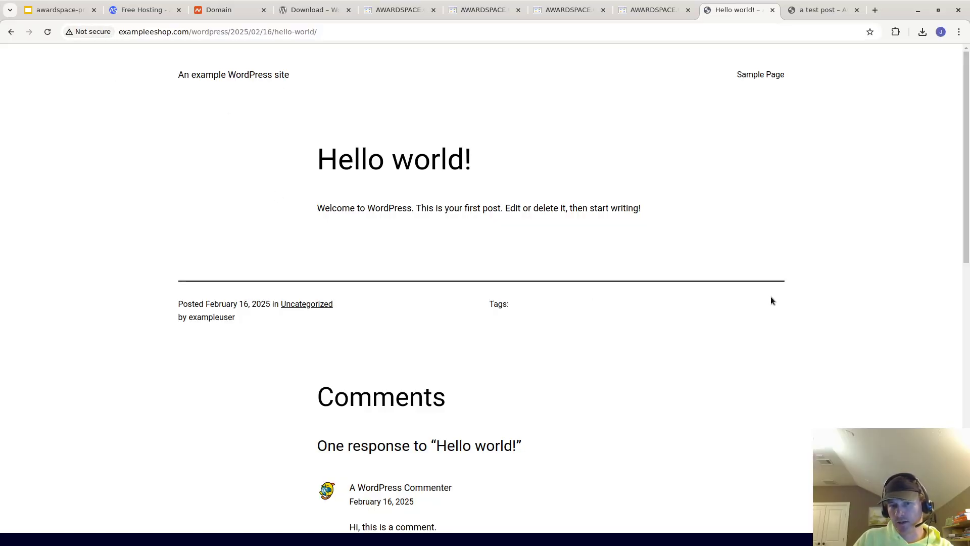
scroll(772, 297, "down", 3)
scroll(774, 298, "down", 5)
scroll(790, 292, "up", 7)
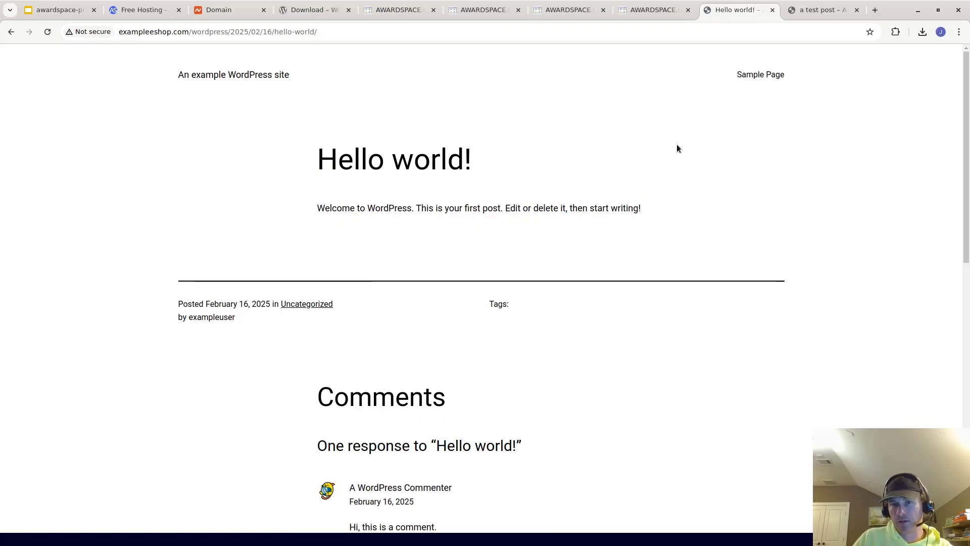
left_click(195, 73)
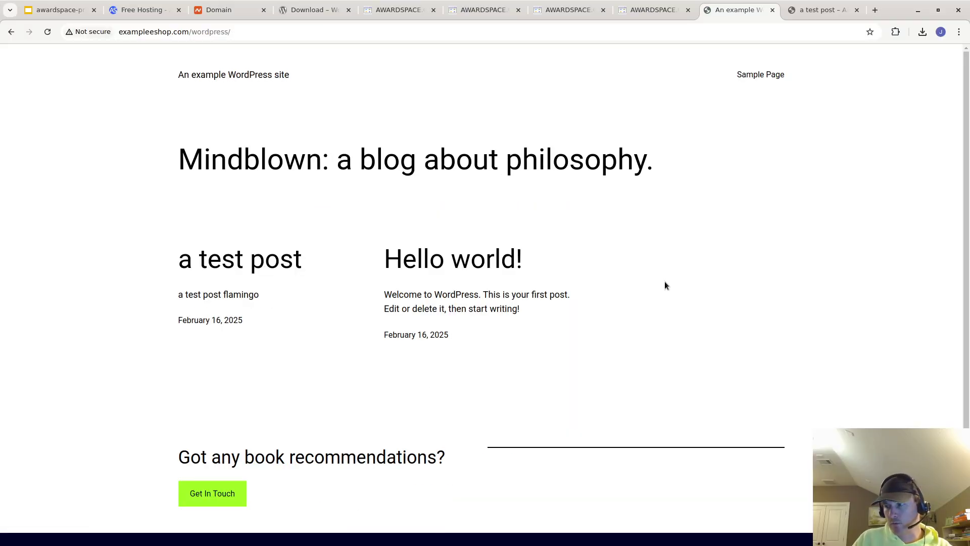
scroll(629, 349, "down", 3)
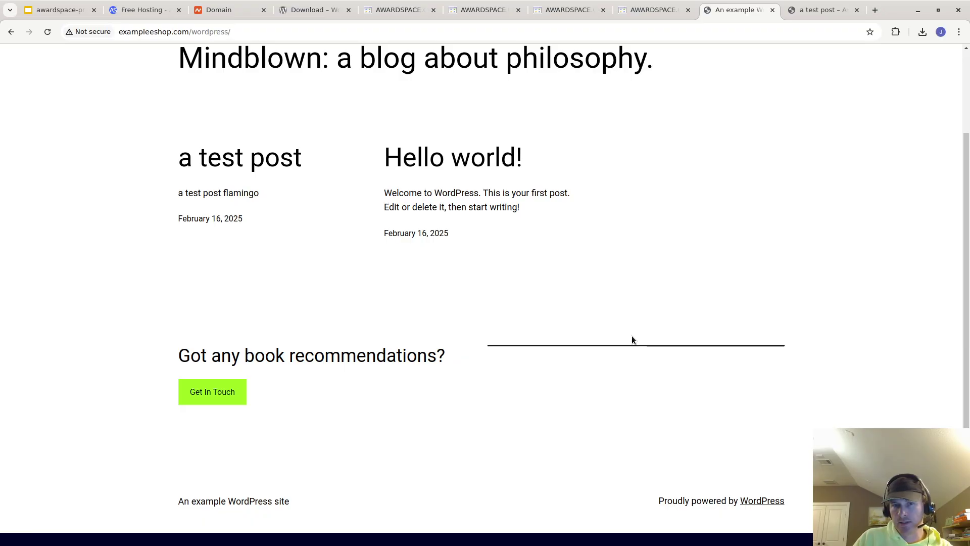
scroll(631, 336, "up", 3)
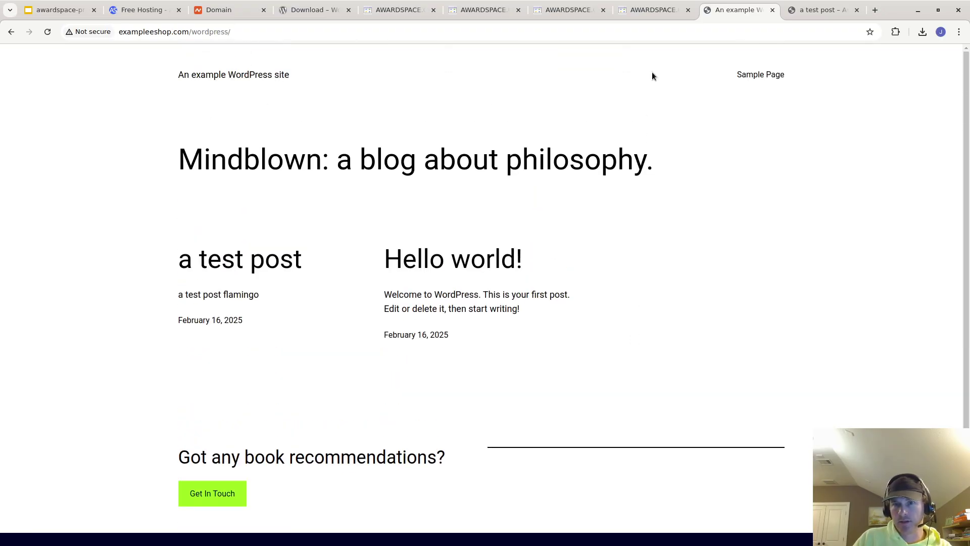
- Revisit the Domain Manager page, and view the "a test post" entry on the WordPress site
left_click(647, 12)
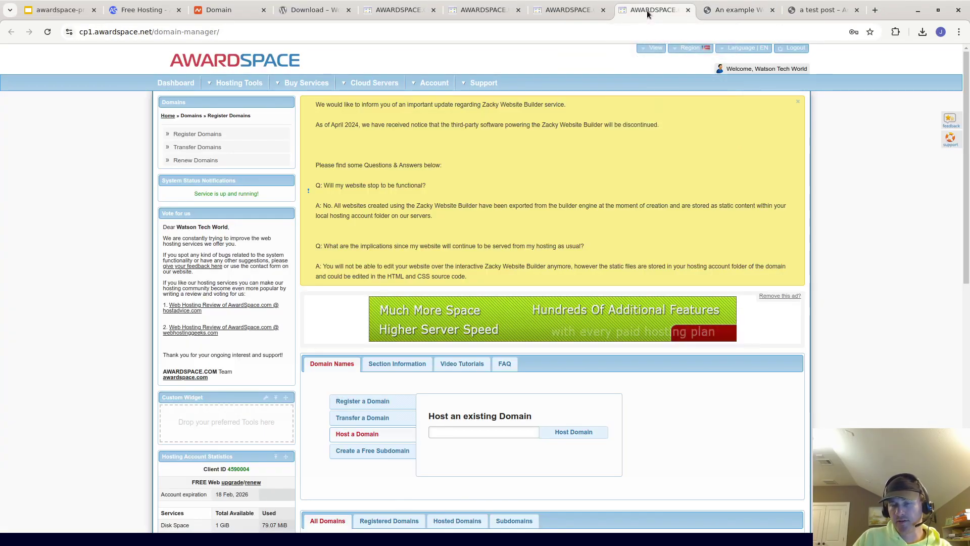
mouse_move(731, 12)
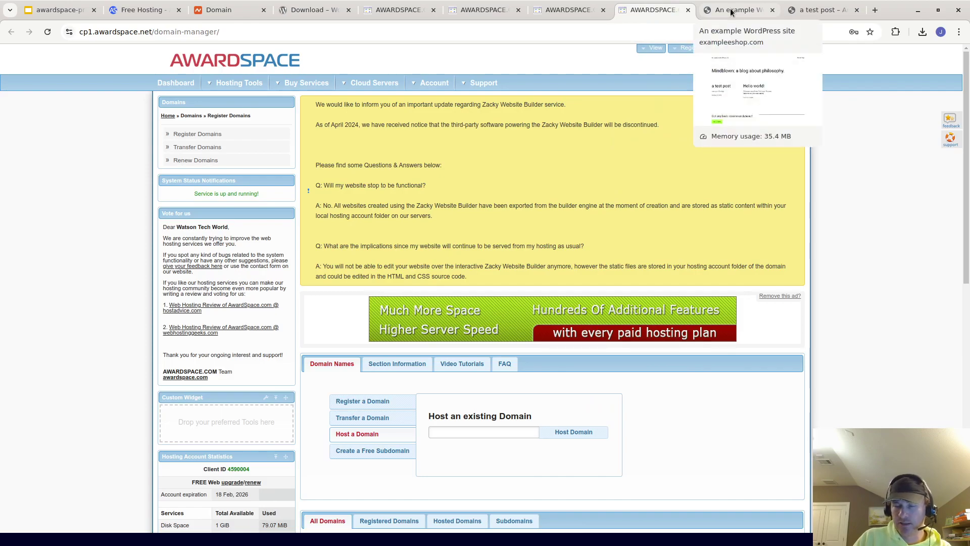
left_click(731, 12)
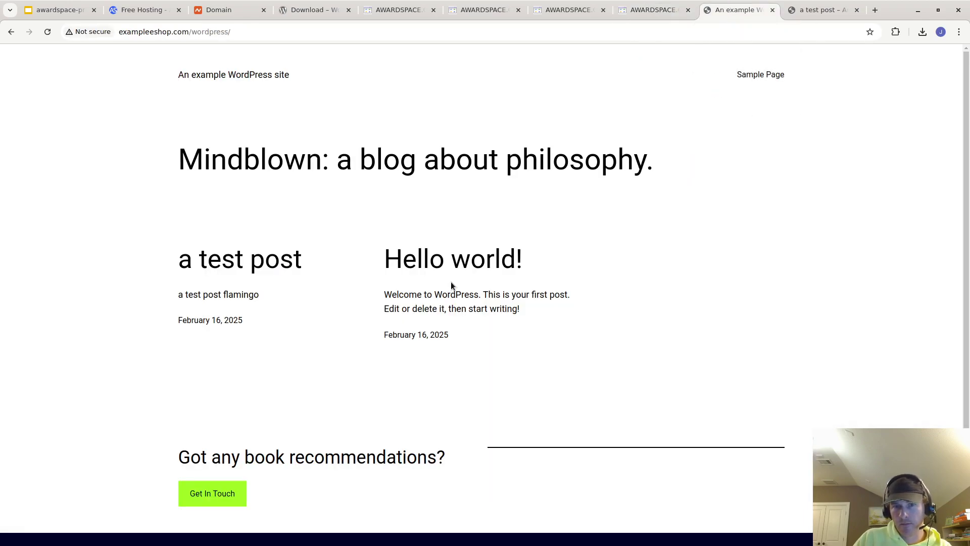
left_click(250, 267)
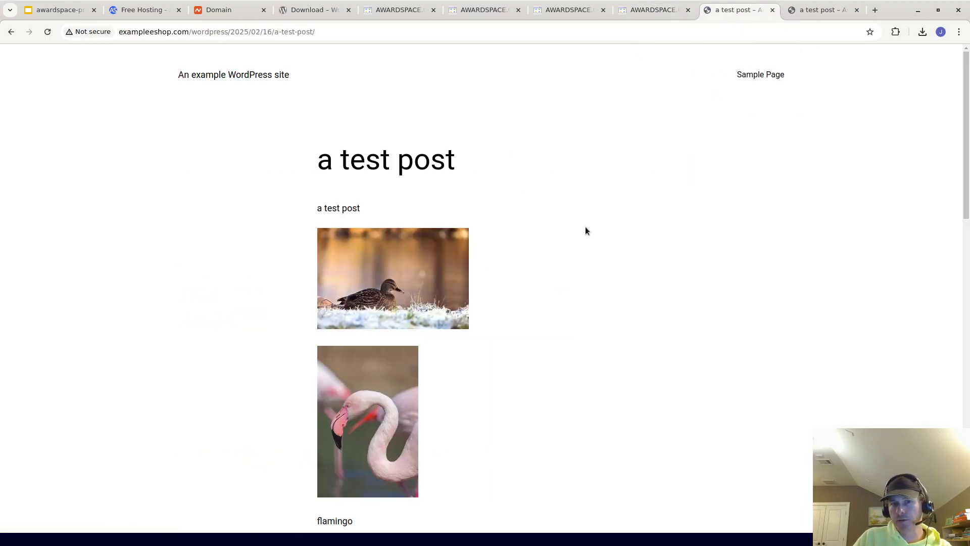
scroll(657, 274, "down", 10)
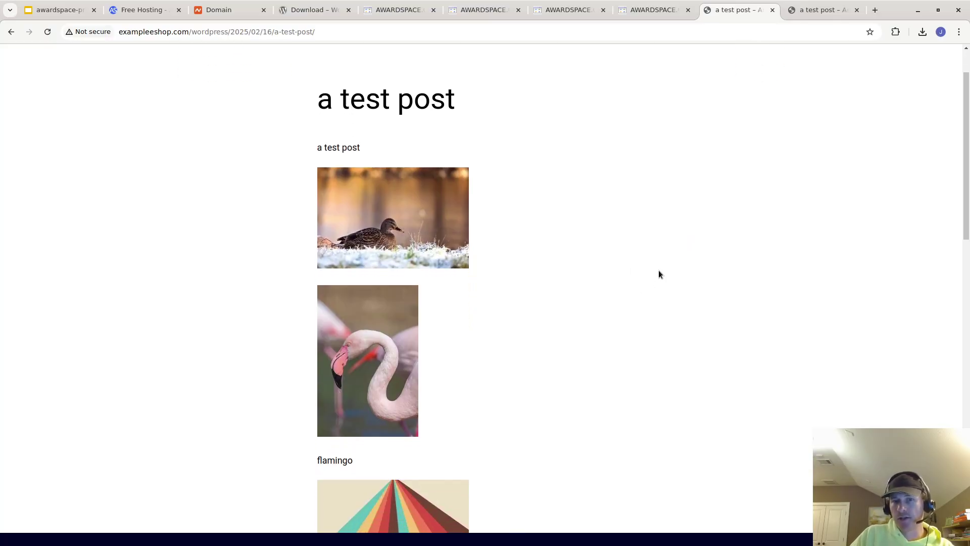
scroll(660, 251, "up", 10)
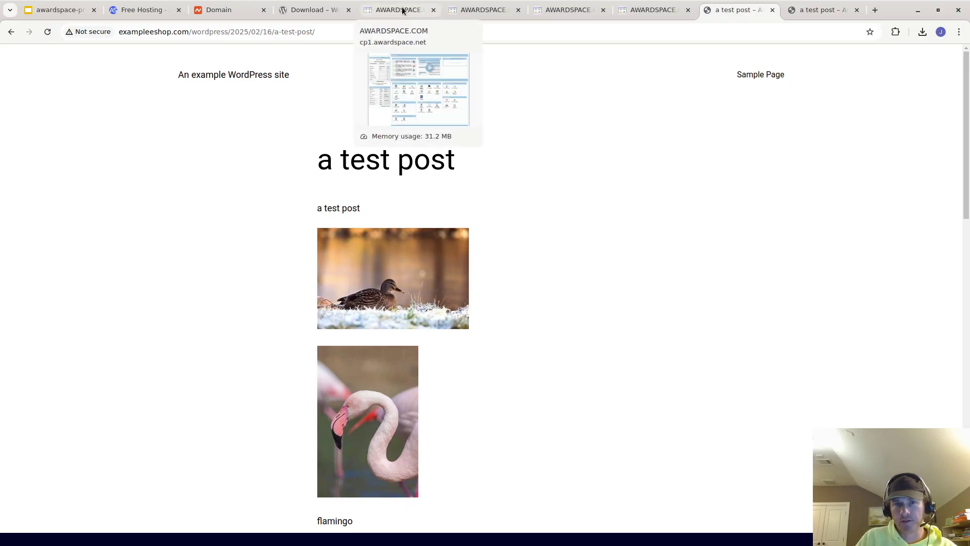
- In the AwardSpace File Manager, open the wordpress folder inside exampleeshop.com and examine its files
key("ctrl+Page_Up")
left_click(475, 13)
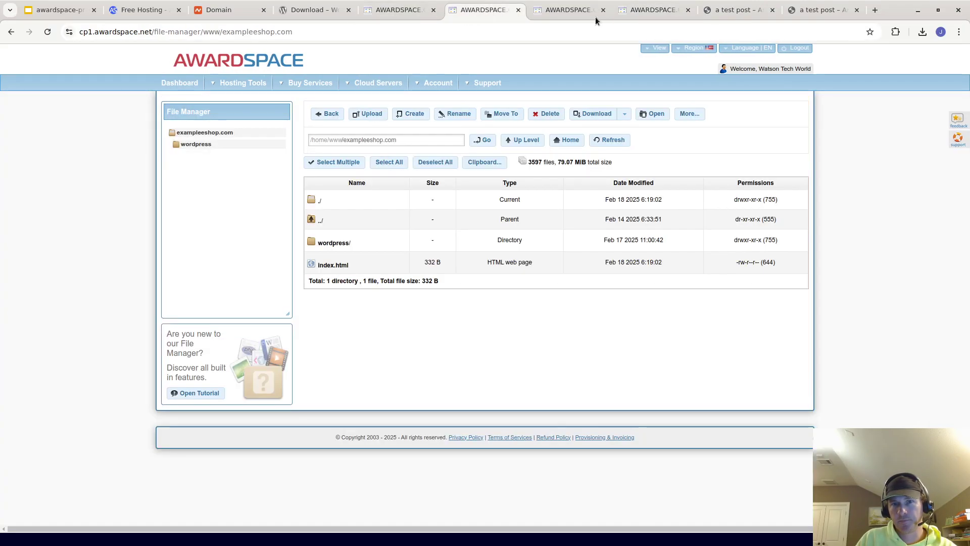
left_click(335, 244)
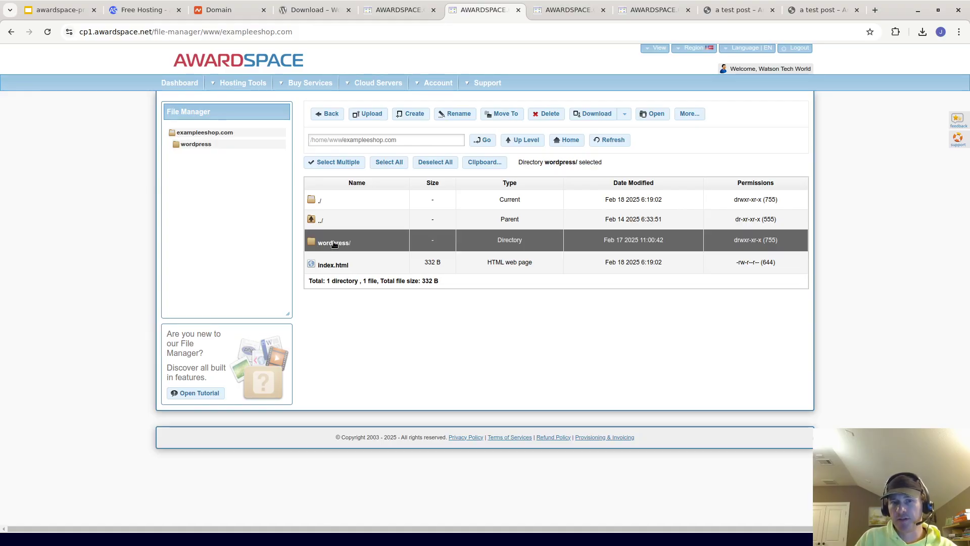
double_click(333, 243)
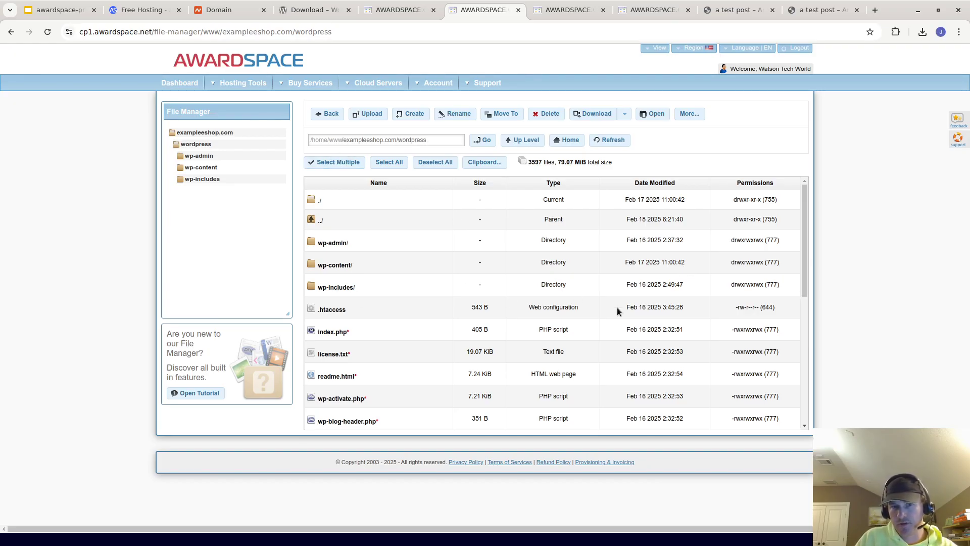
mouse_move(710, 323)
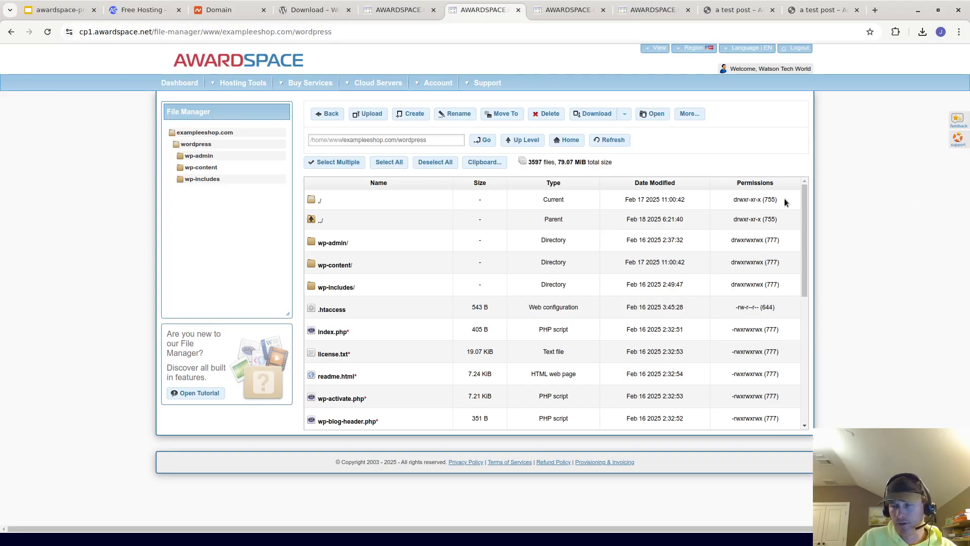
mouse_move(732, 215)
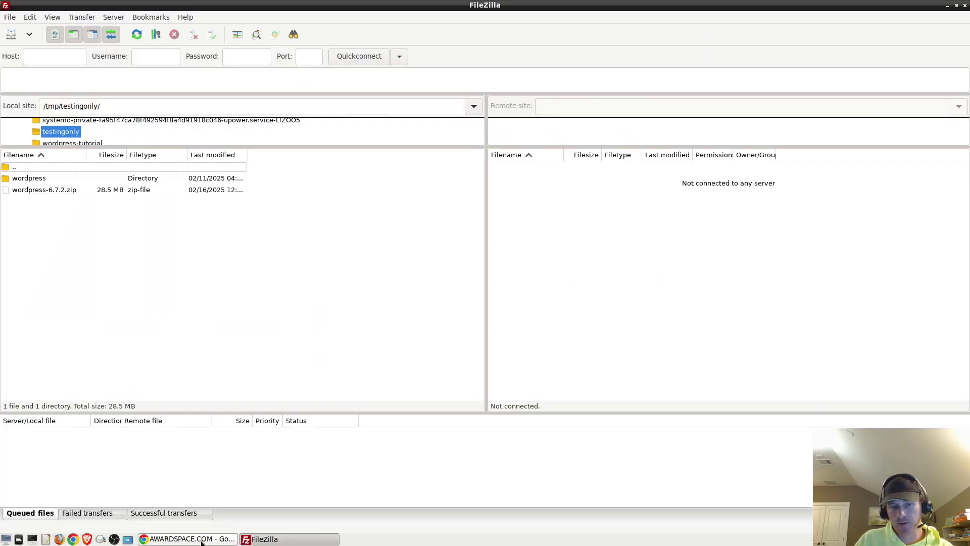
- Switch from FileZilla to the browser, view the WordPress download page, and return to the wordpress folder listing
key("alt+Tab")
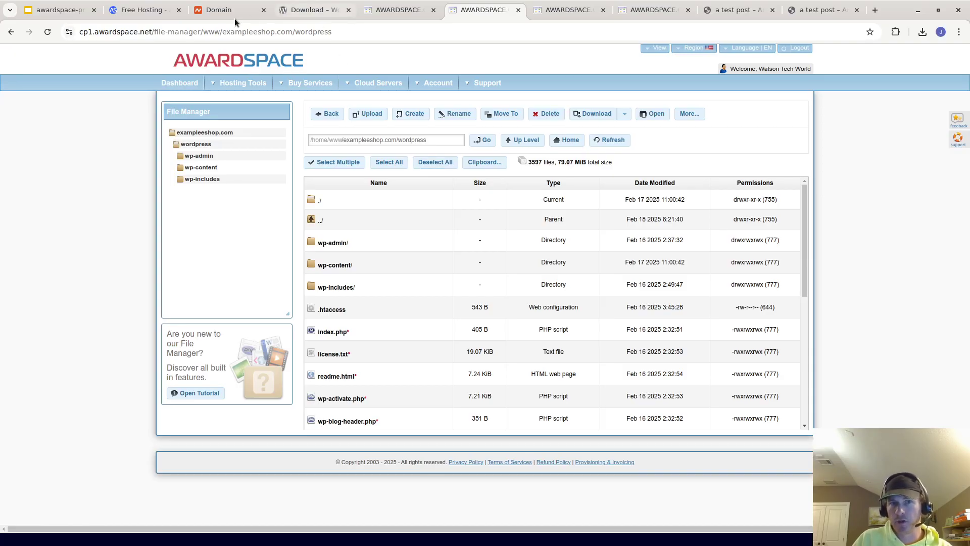
left_click(292, 10)
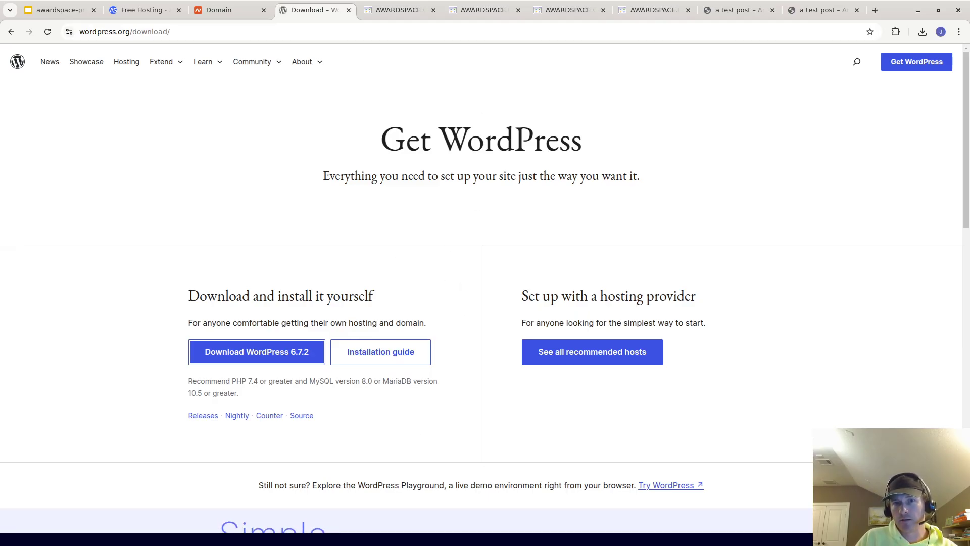
left_click(488, 14)
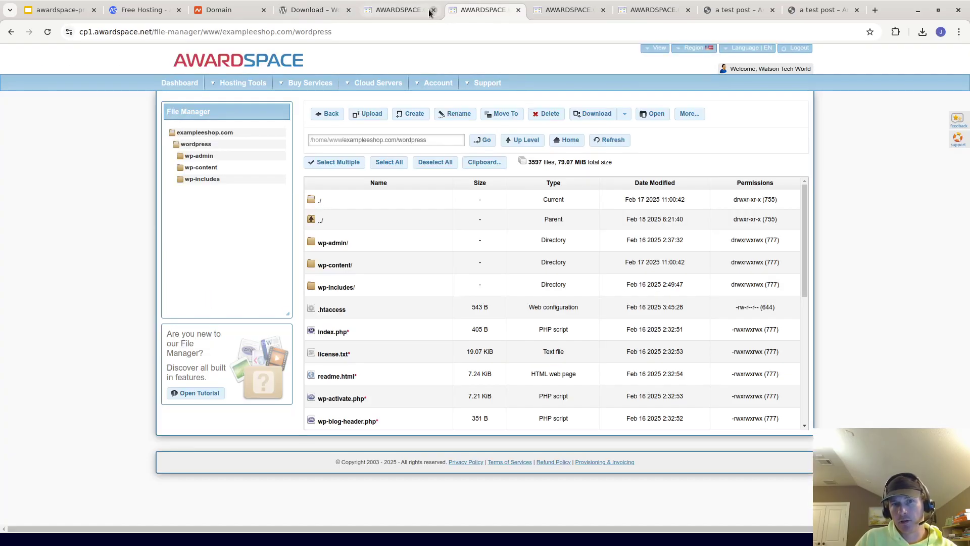
- Open the AwardSpace dashboard, view its hosting tools, and switch to FileZilla
left_click(190, 86)
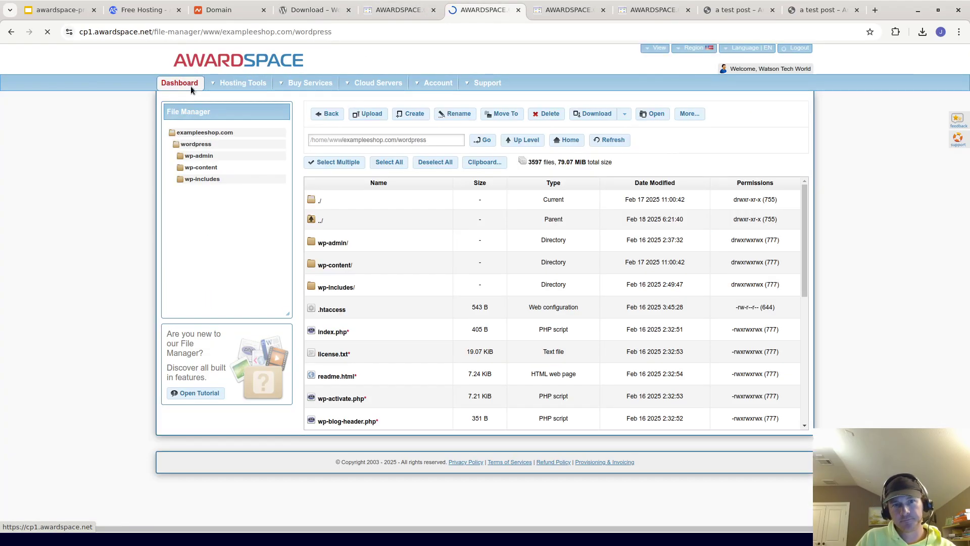
scroll(497, 248, "down", 5)
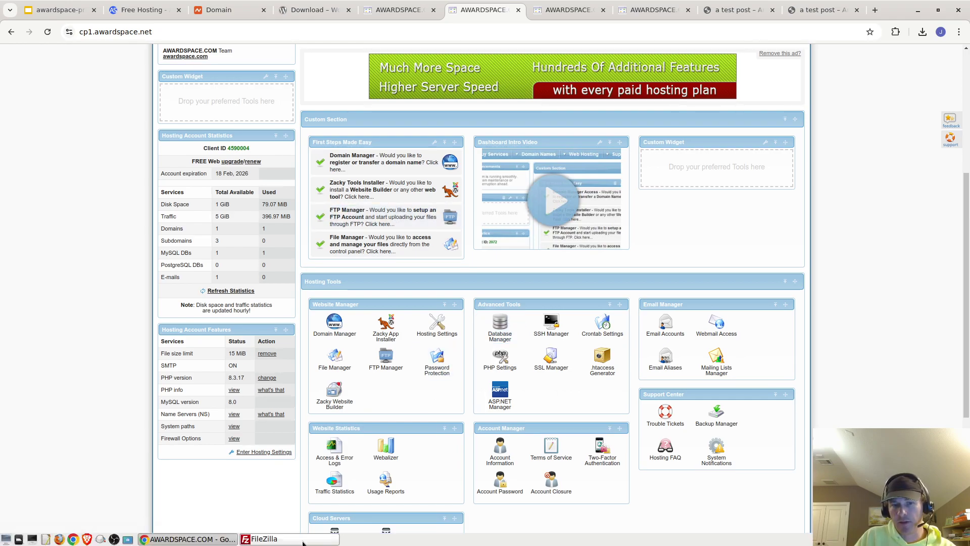
left_click(289, 540)
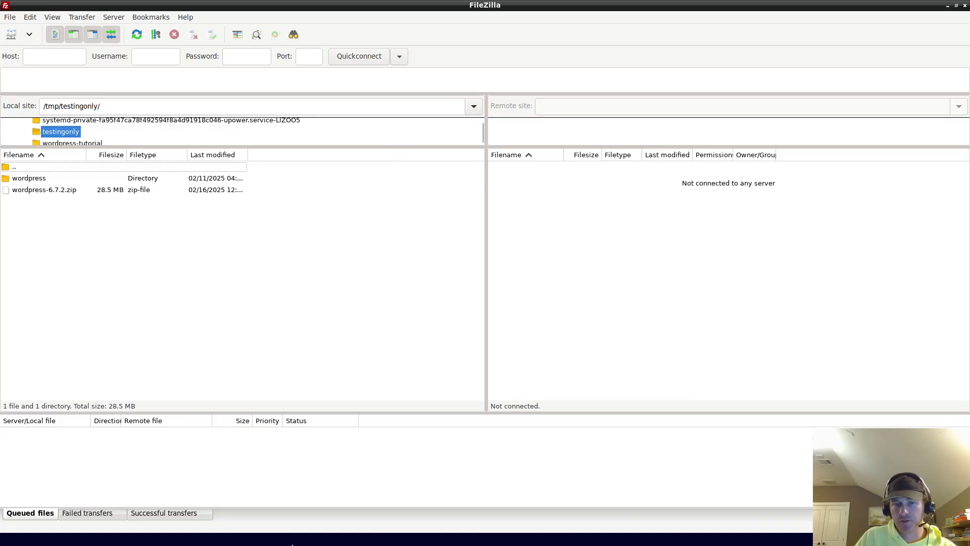
- Switch to the browser, open AwardSpace's FTP Manager, and examine the FTP account creation form and existing accounts
left_click(221, 539)
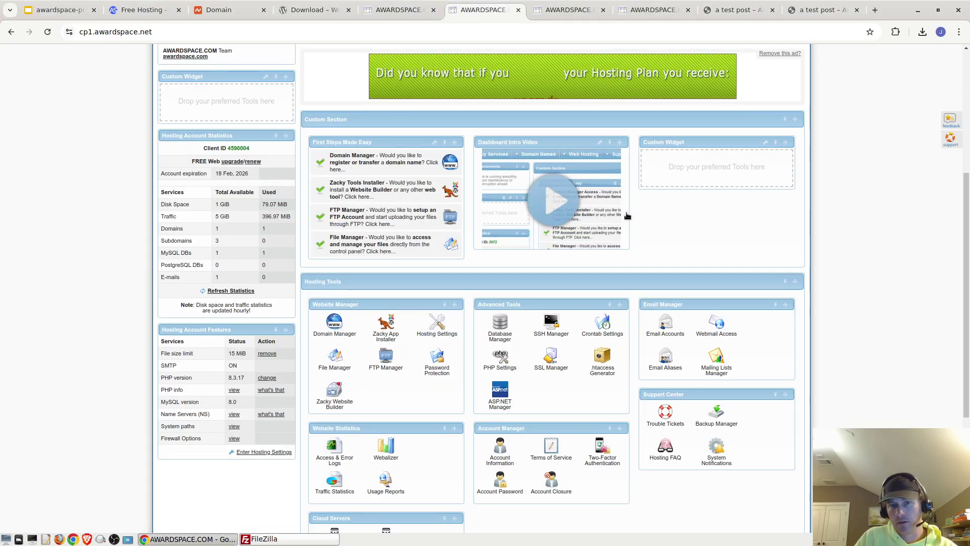
scroll(556, 278, "up", 5)
scroll(457, 356, "down", 6)
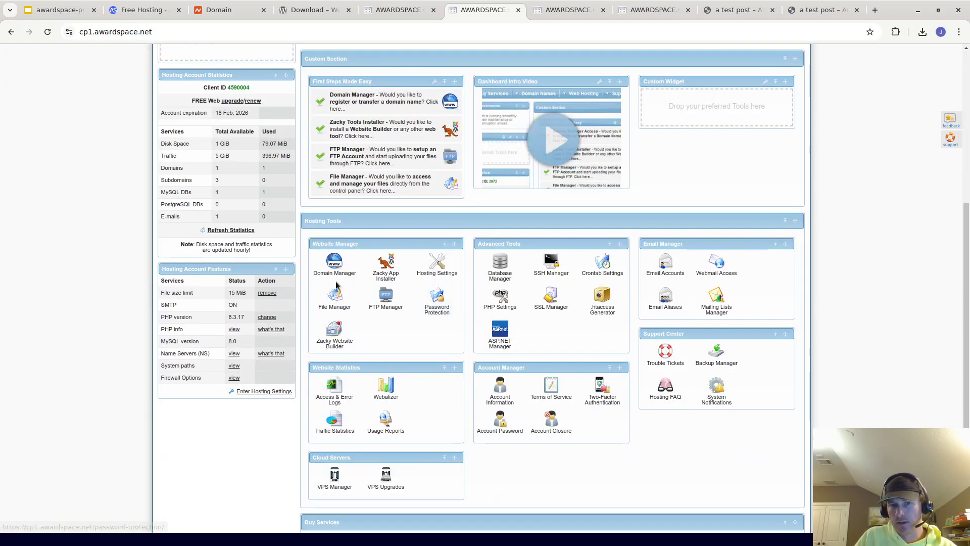
left_click(397, 302)
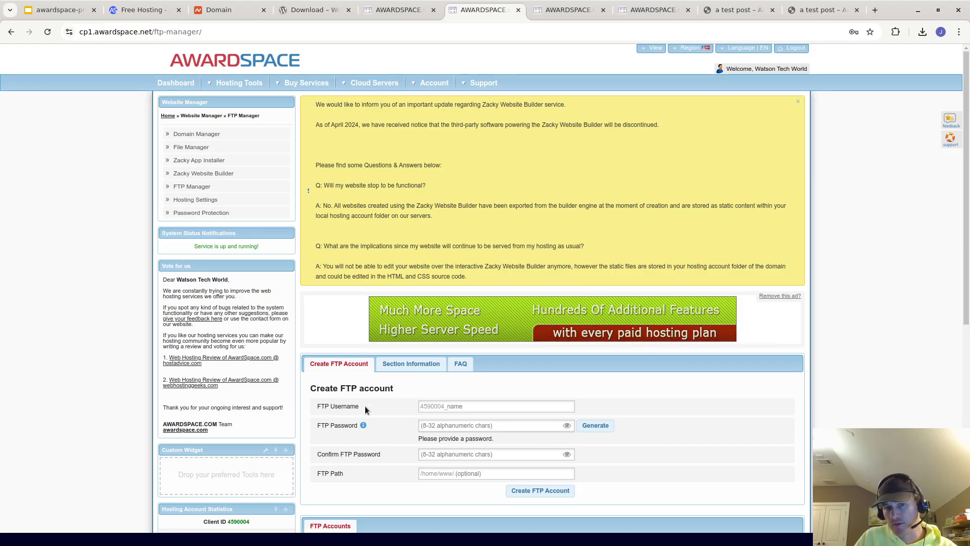
mouse_move(363, 425)
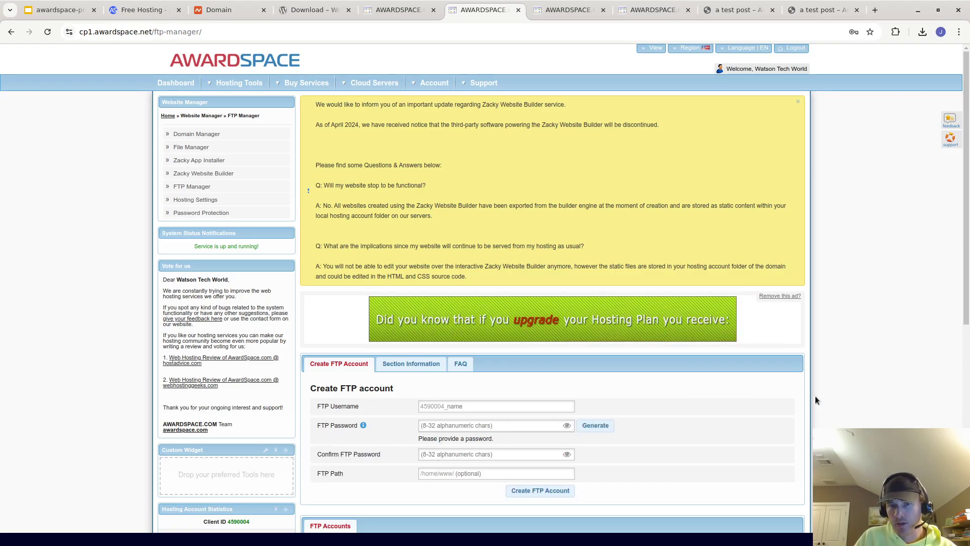
scroll(816, 397, "down", 3)
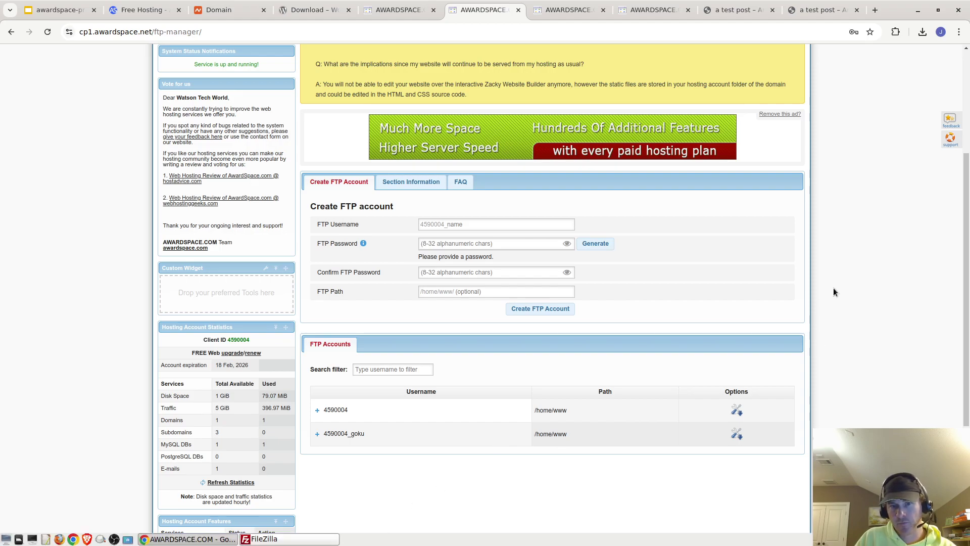
scroll(841, 289, "up", 3)
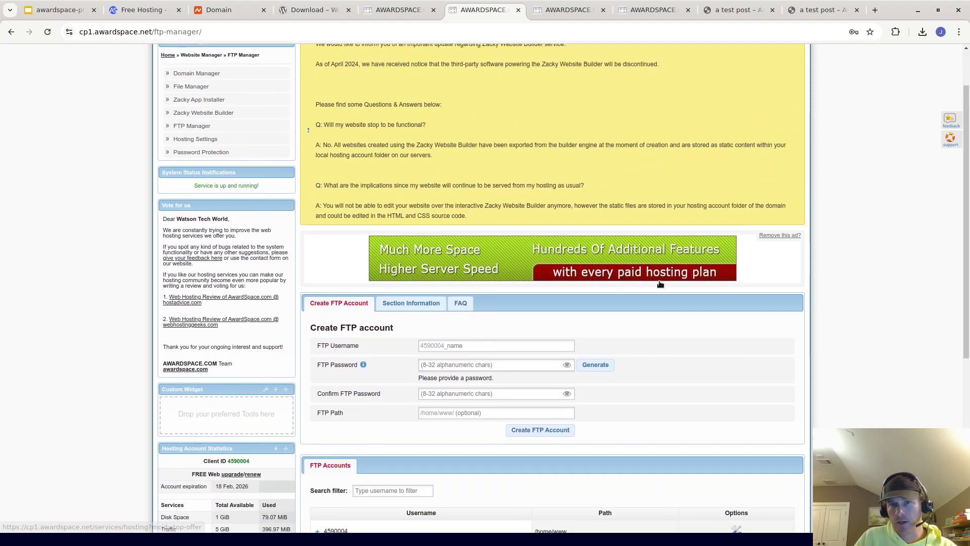
scroll(459, 264, "down", 3)
scroll(459, 264, "down", 3)
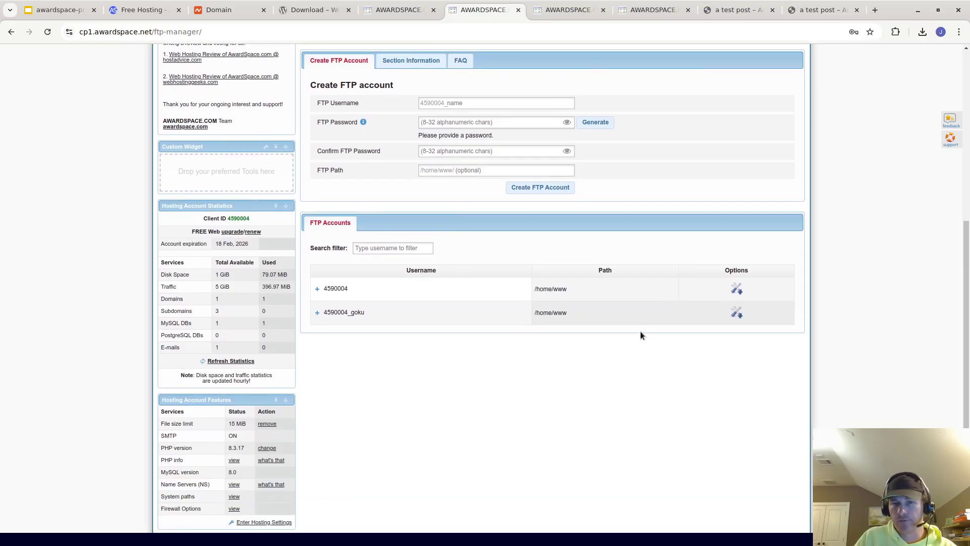
- View the exampleeshop.com folder in the AwardSpace File Manager, and switch to FileZilla
left_click(645, 11)
left_click(563, 10)
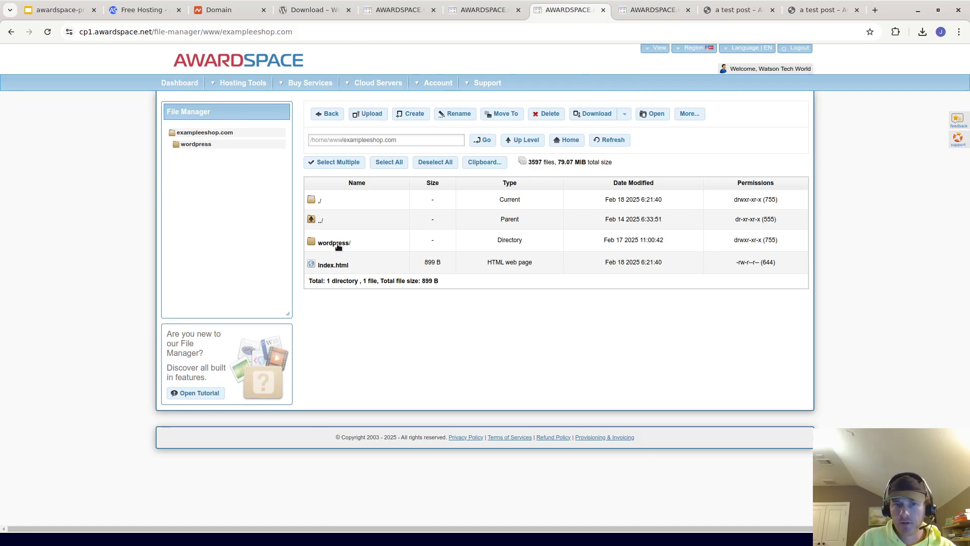
left_click(281, 540)
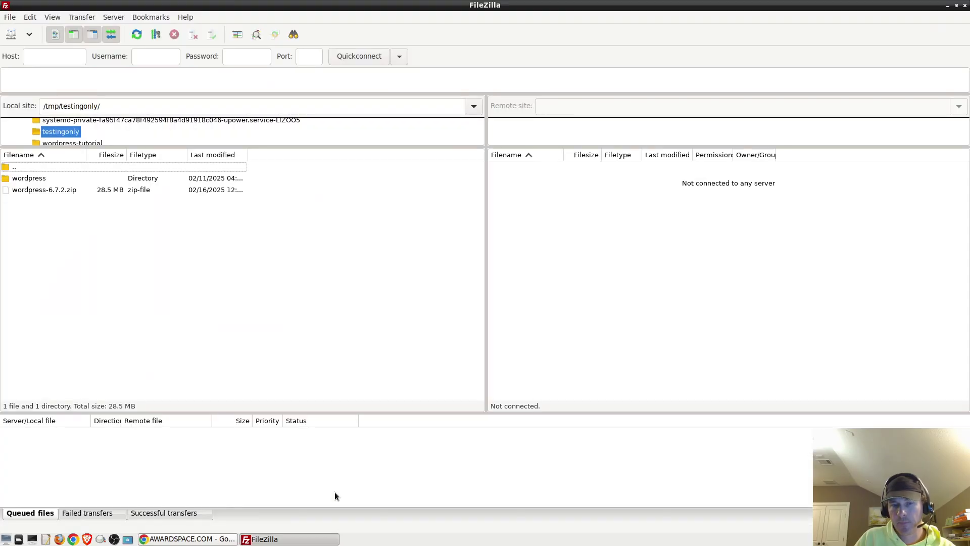
- Browse the local wordpress folder and its wp-admin subfolder, return to wordpress, and select wp-admin
double_click(28, 180)
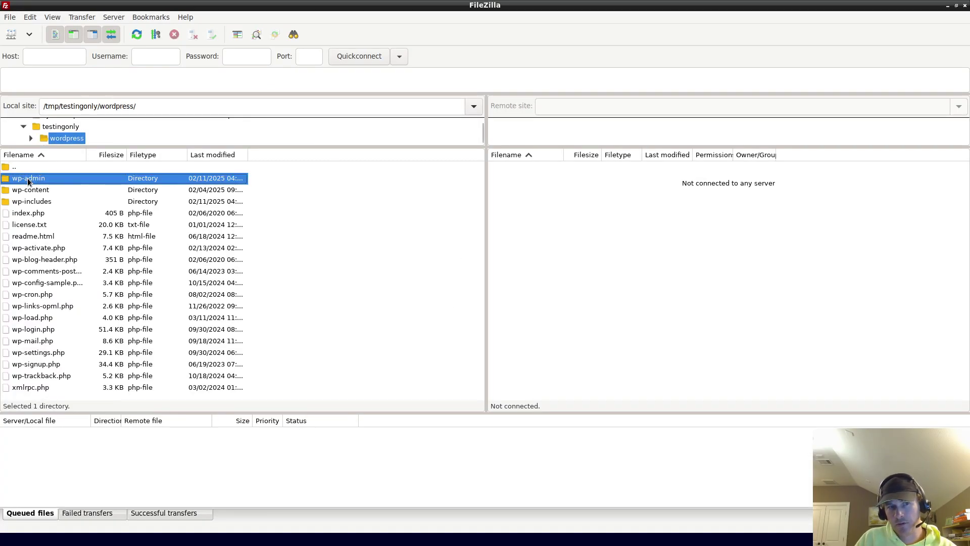
double_click(28, 179)
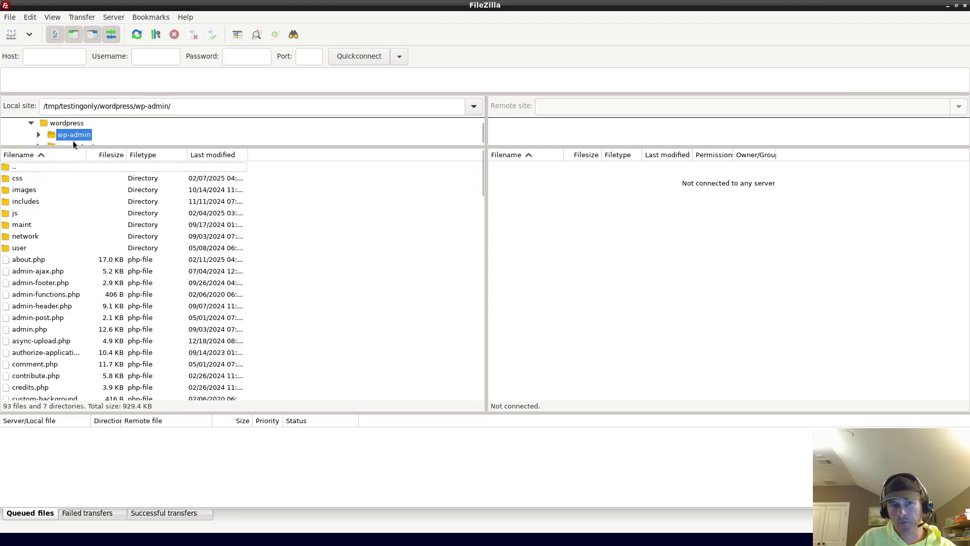
left_click(68, 124)
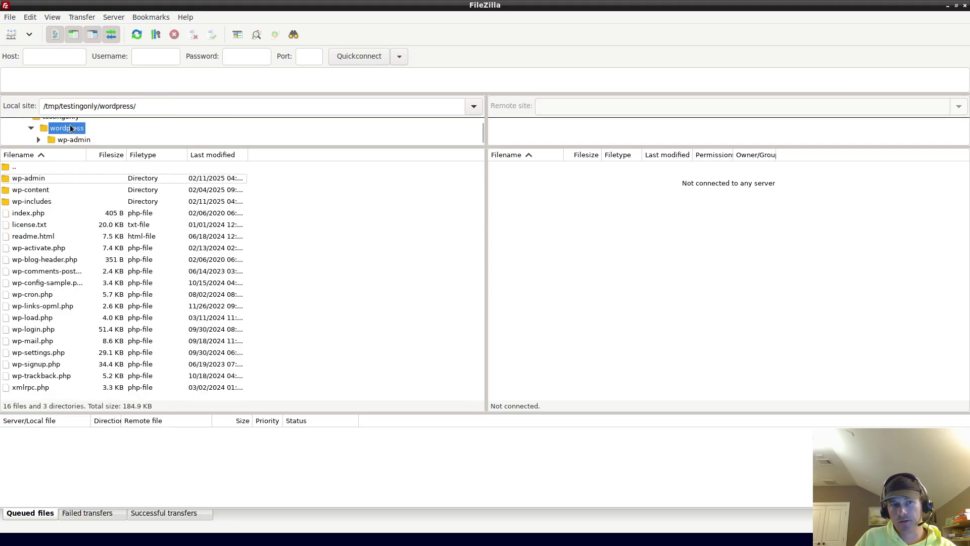
left_click(46, 181)
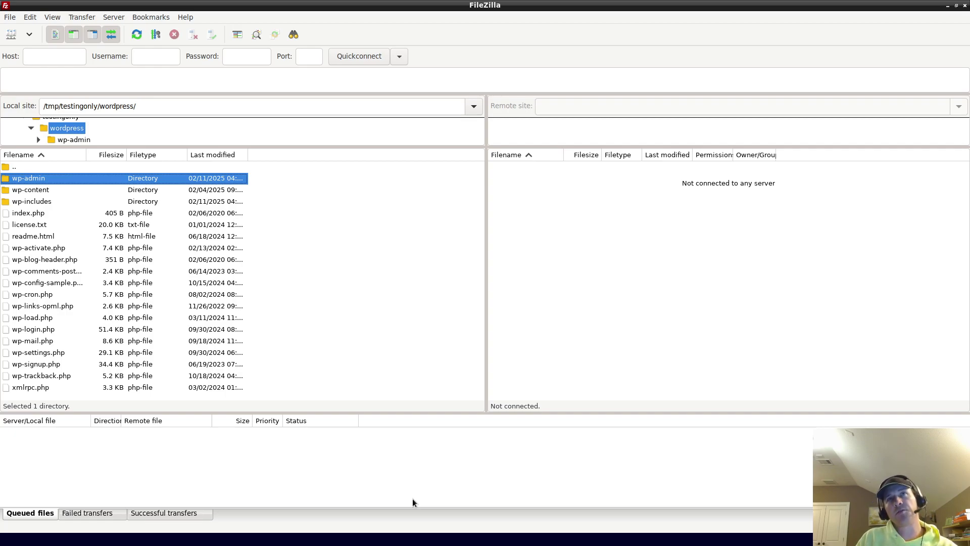
- Switch to the browser, view the "a test post" page, and open the example WordPress site's home page
mouse_move(246, 523)
left_click(221, 539)
left_click(729, 12)
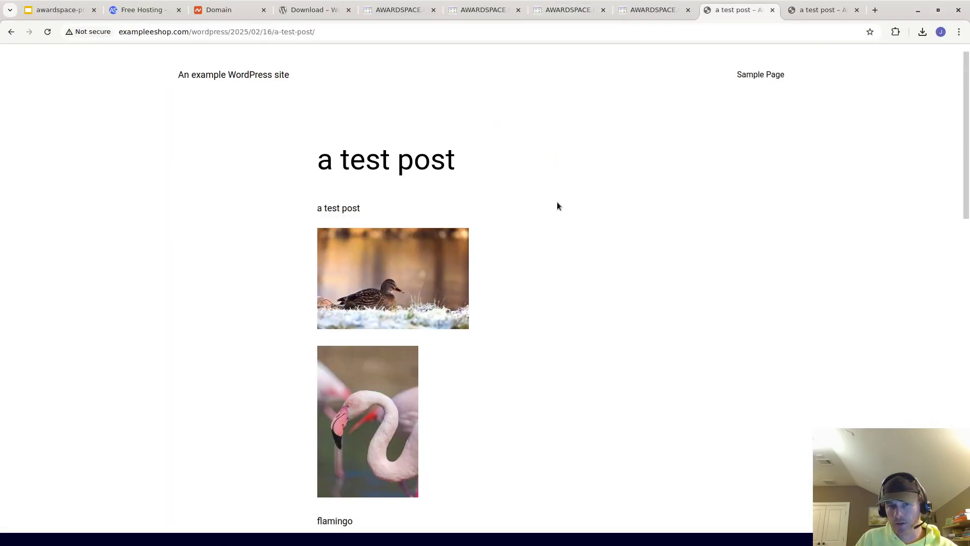
left_click(232, 78)
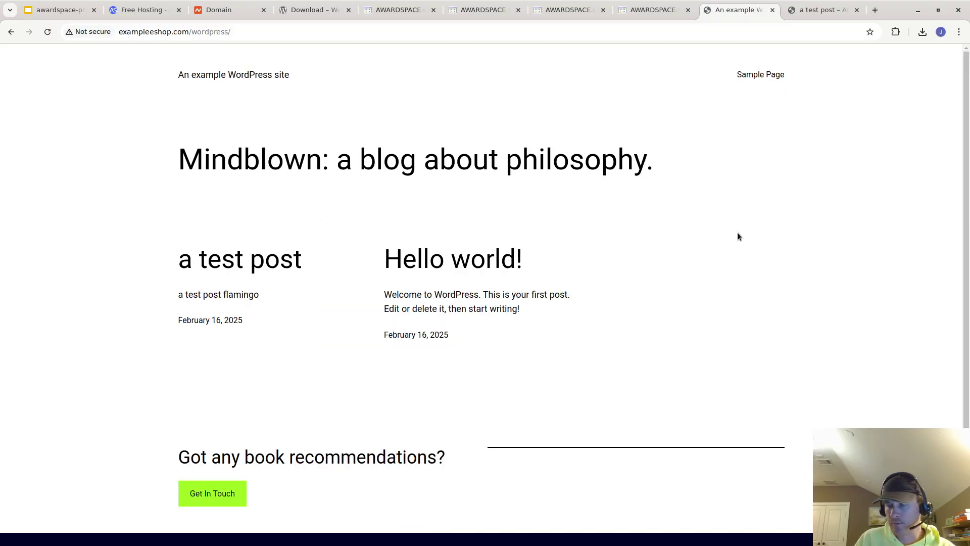
- Revisit the exampleeshop.com folder in File Manager, and view AwardSpace's Free Hosting page
left_click(557, 12)
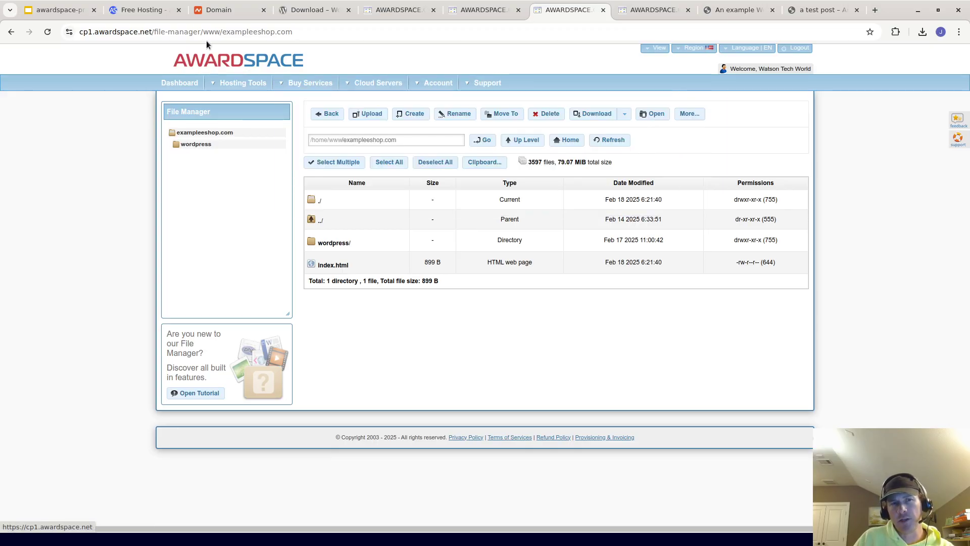
mouse_move(311, 82)
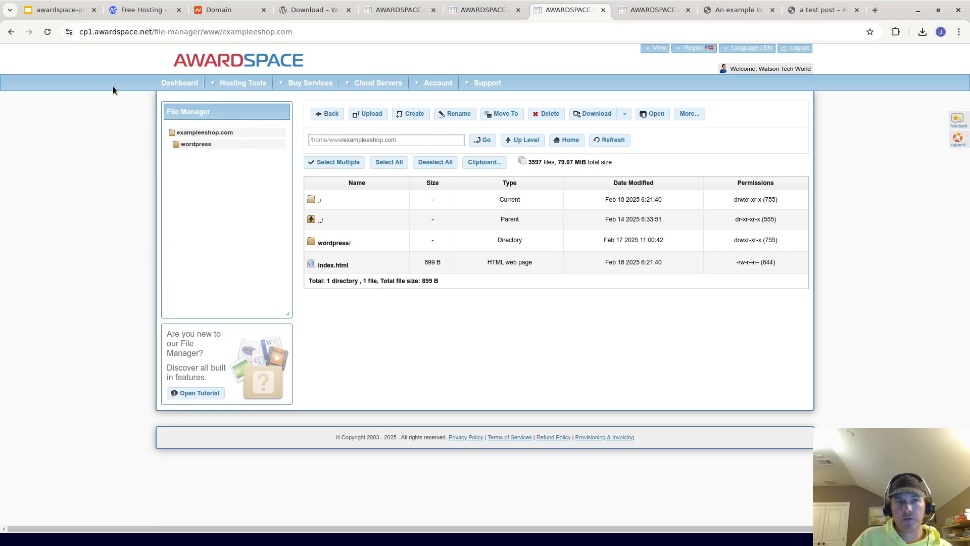
left_click(126, 11)
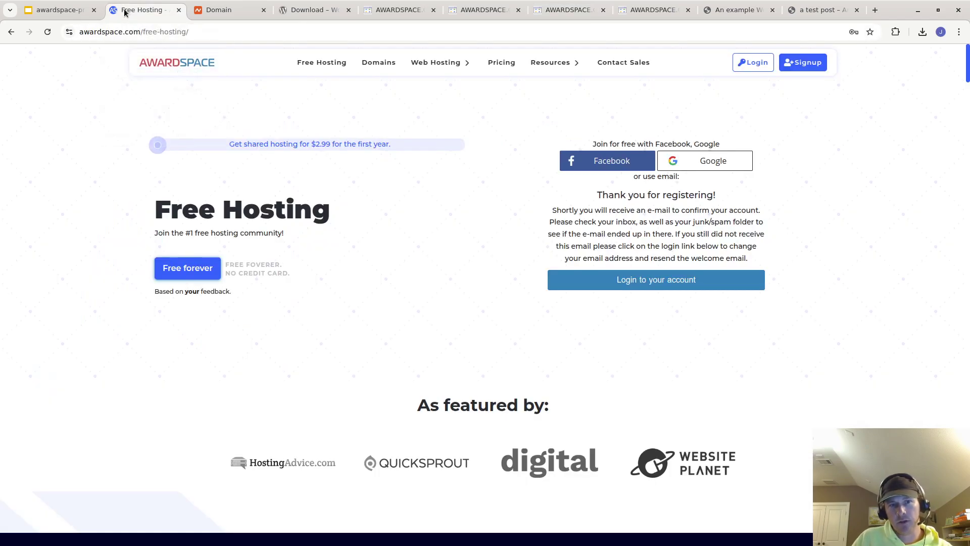